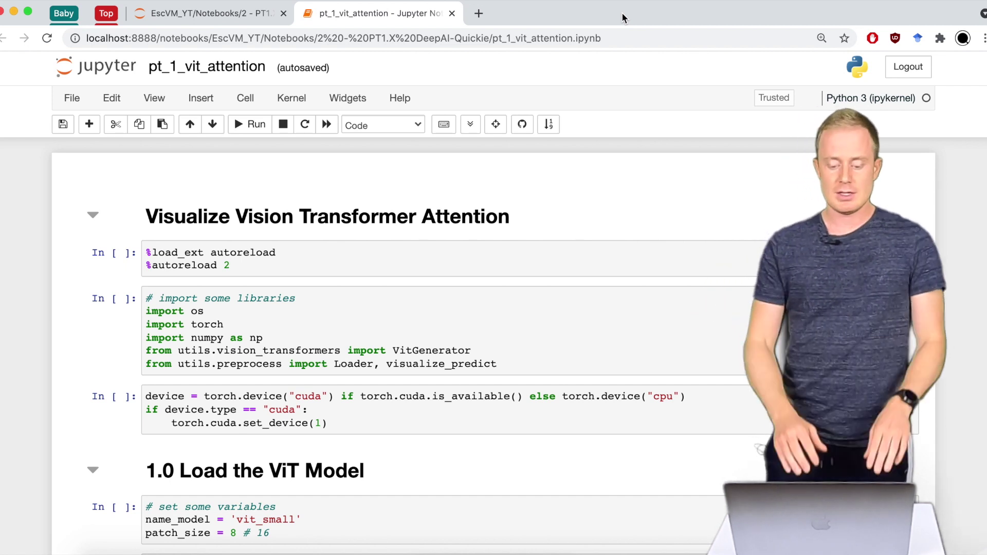
In a new tab, open the facebookresearch/dino GitHub repository via the main_dino.py suggestion.
click(478, 12)
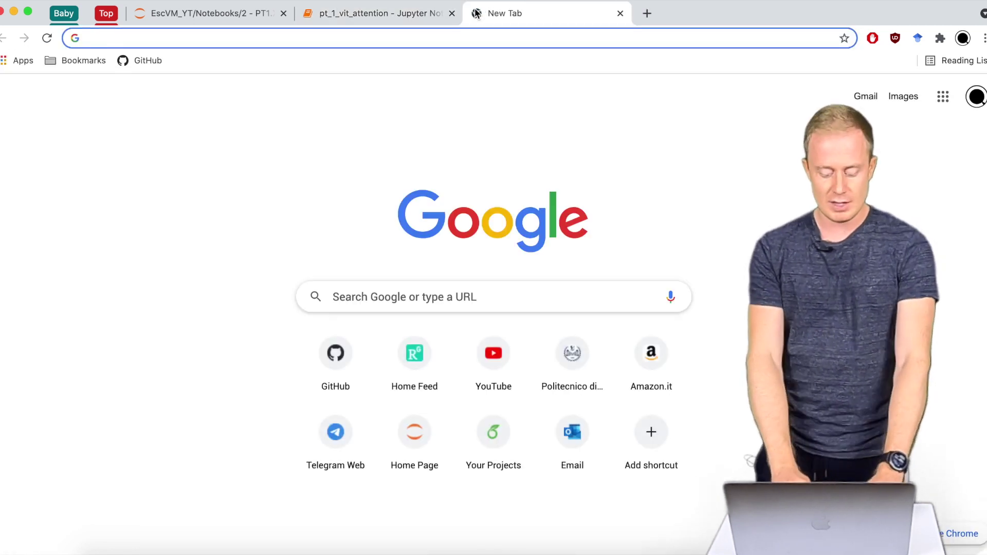
text(din)
key(Down)
key(Down)
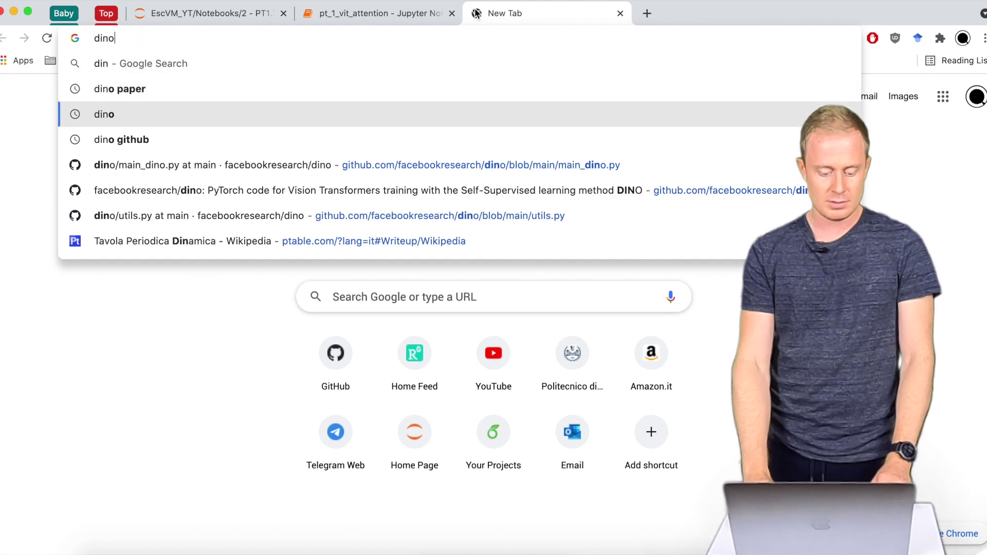
key(Down)
key(Down)
key(Return)
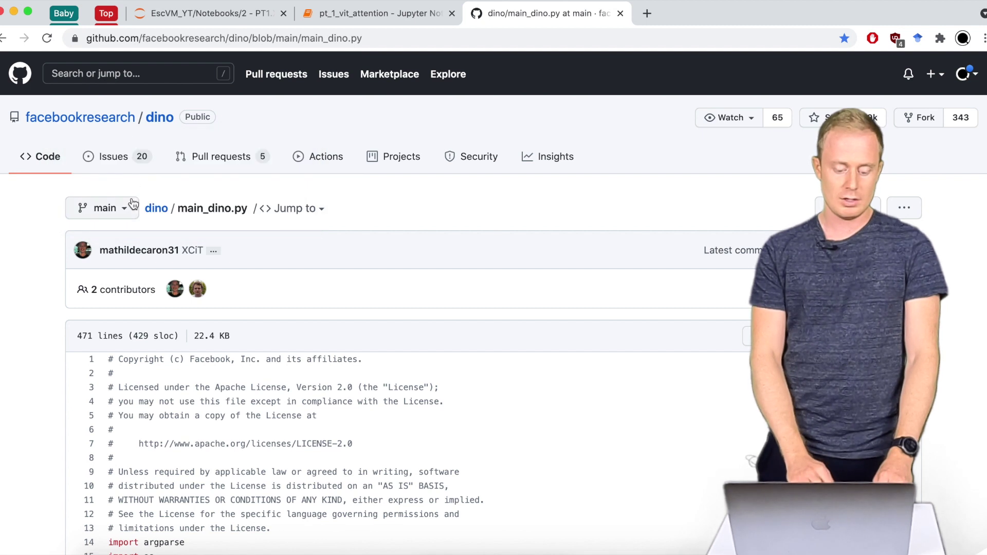
click(159, 209)
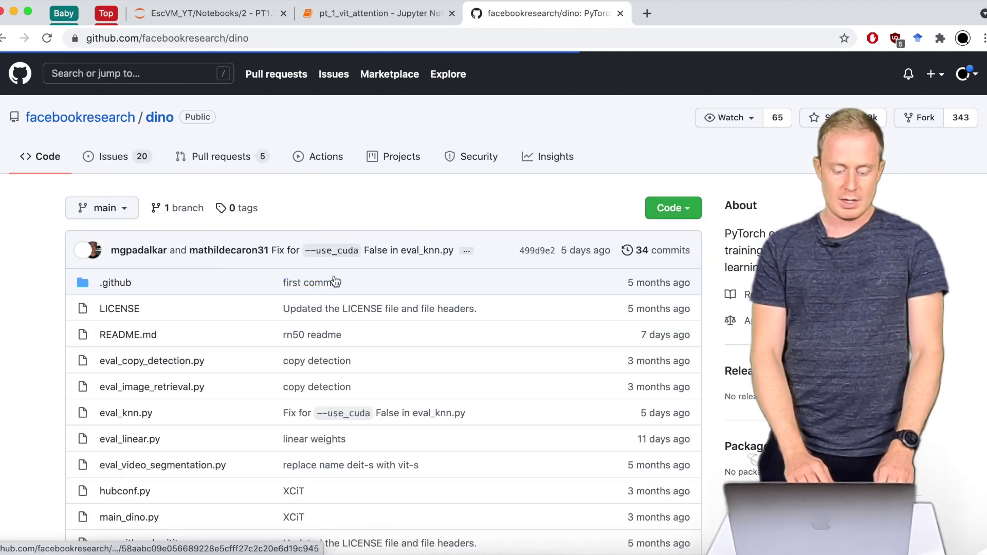
scroll(349, 307, down, 5)
scroll(349, 308, down, 5)
scroll(349, 308, down, 1)
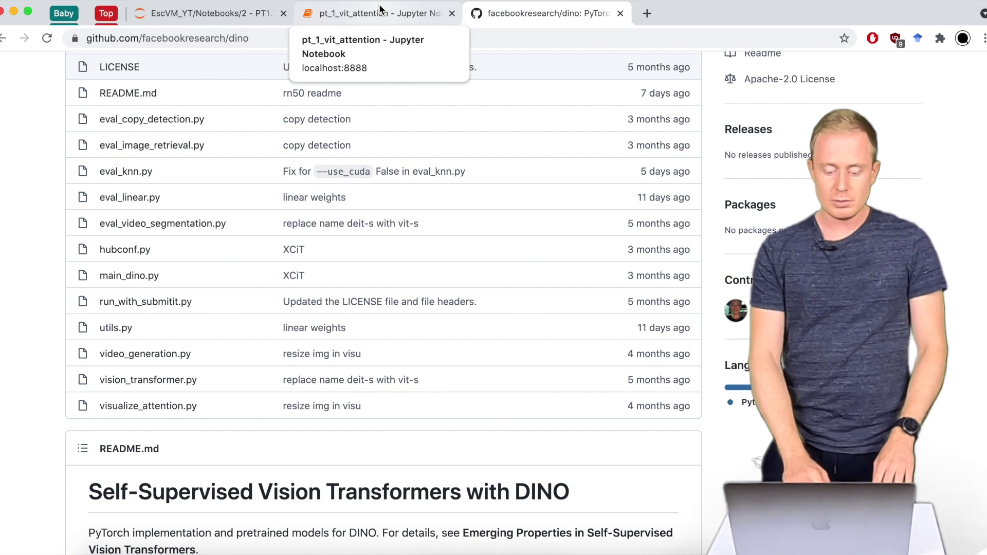
Run the autoreload, imports, device-setup and model-variable cells, then show the notebook's folder listing.
click(380, 13)
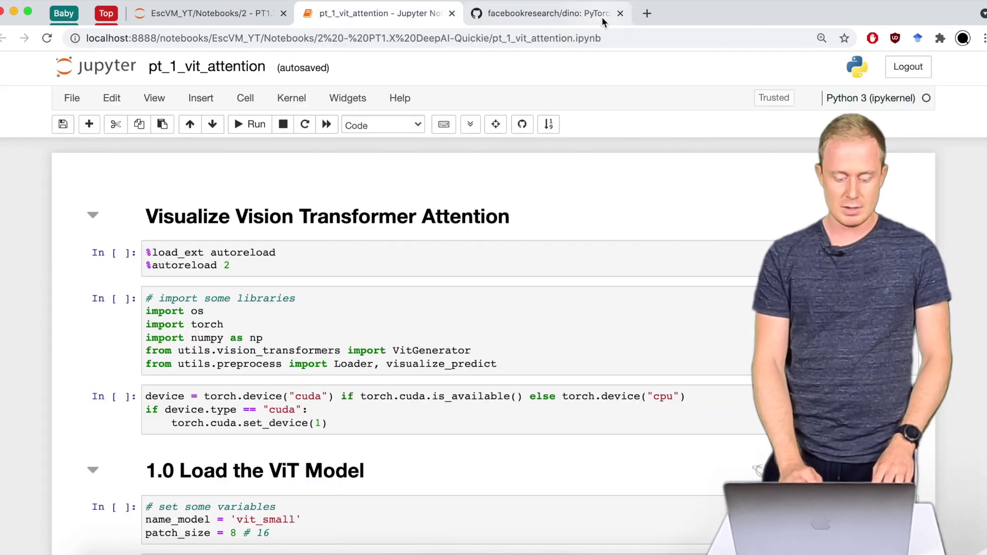
click(339, 272)
key(shift+Return)
key(shift+Return)
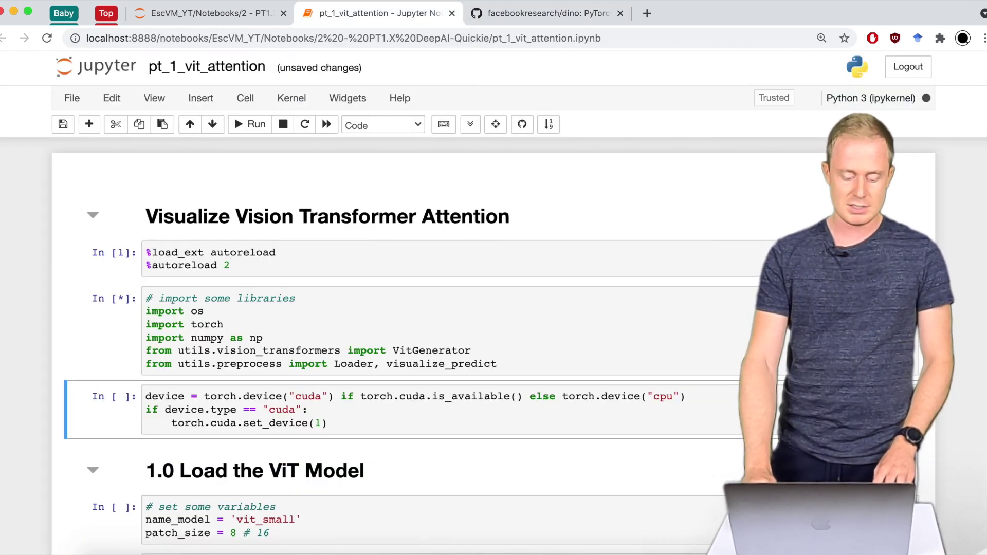
scroll(338, 273, down, 1)
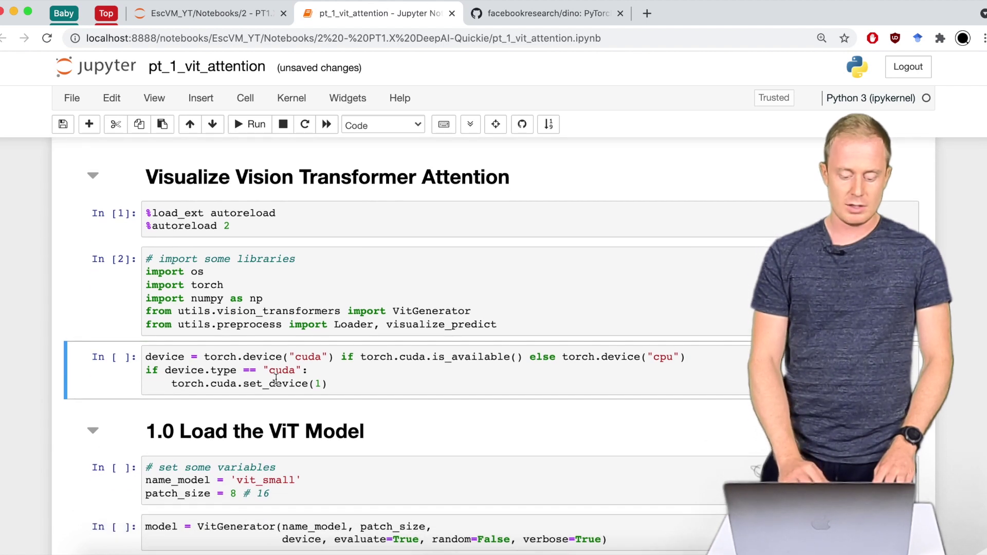
key(shift+Return)
scroll(462, 309, down, 1)
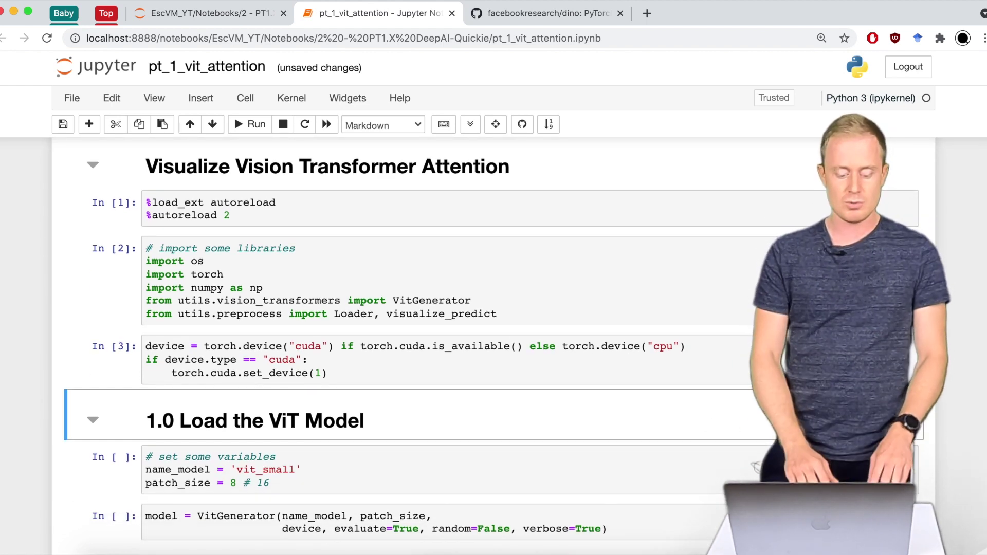
scroll(340, 361, down, 2)
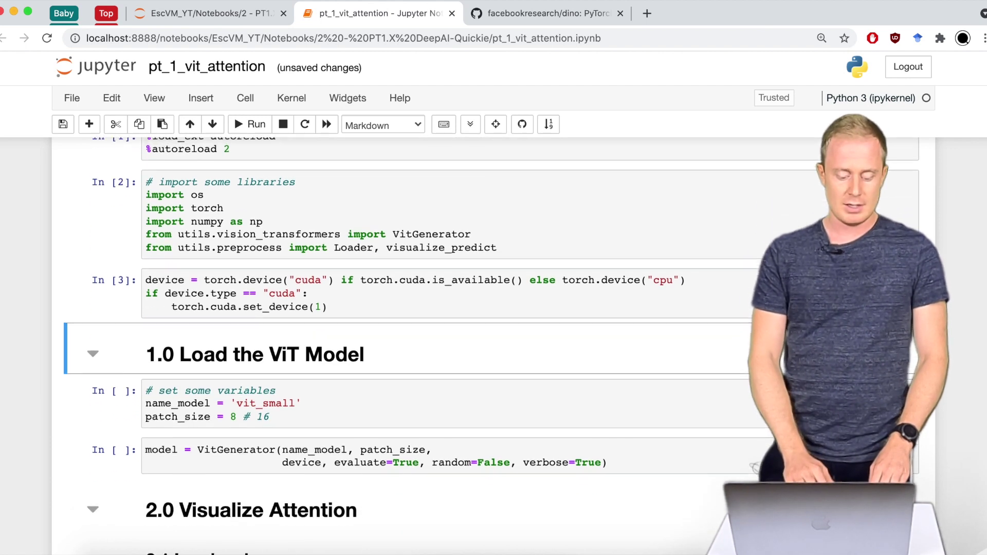
scroll(340, 361, down, 2)
click(341, 360)
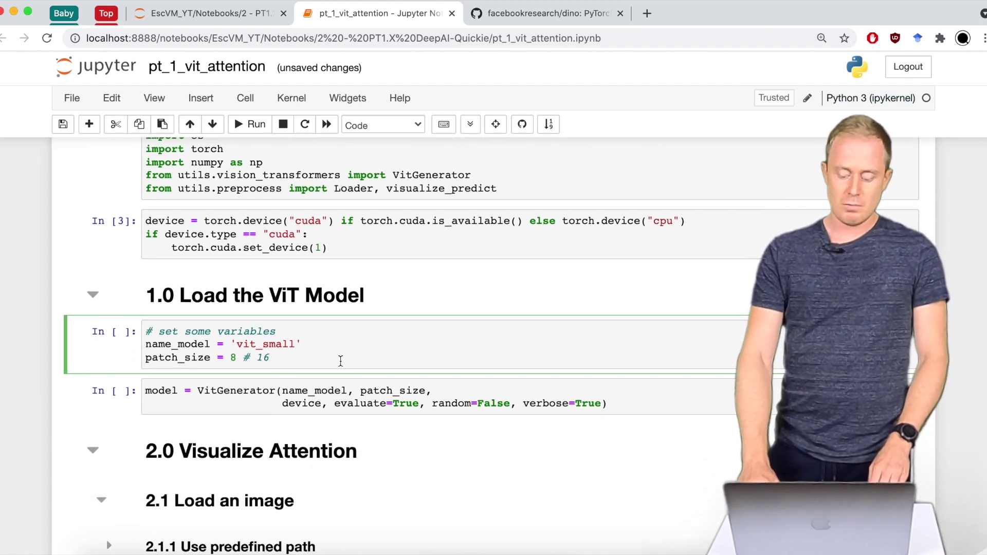
key(shift+Return)
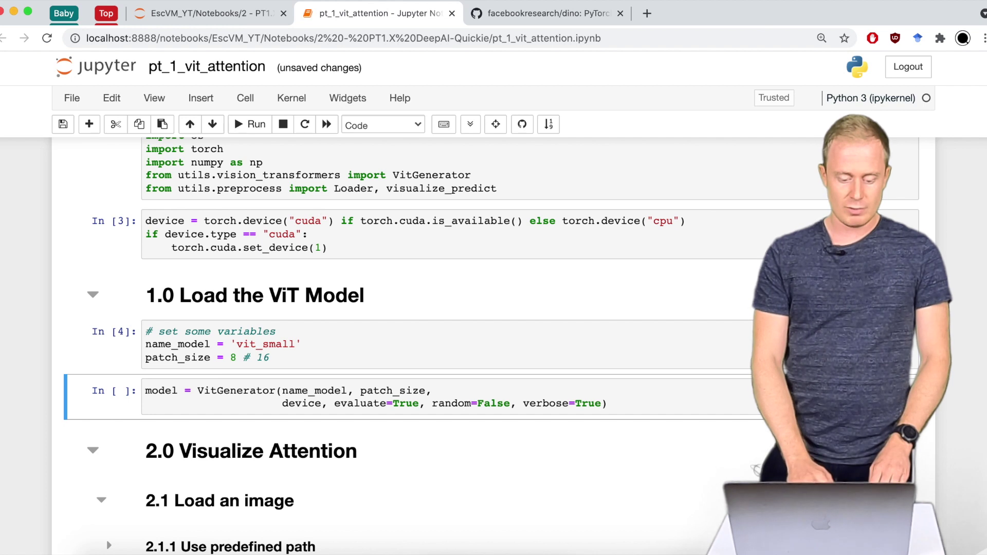
click(224, 13)
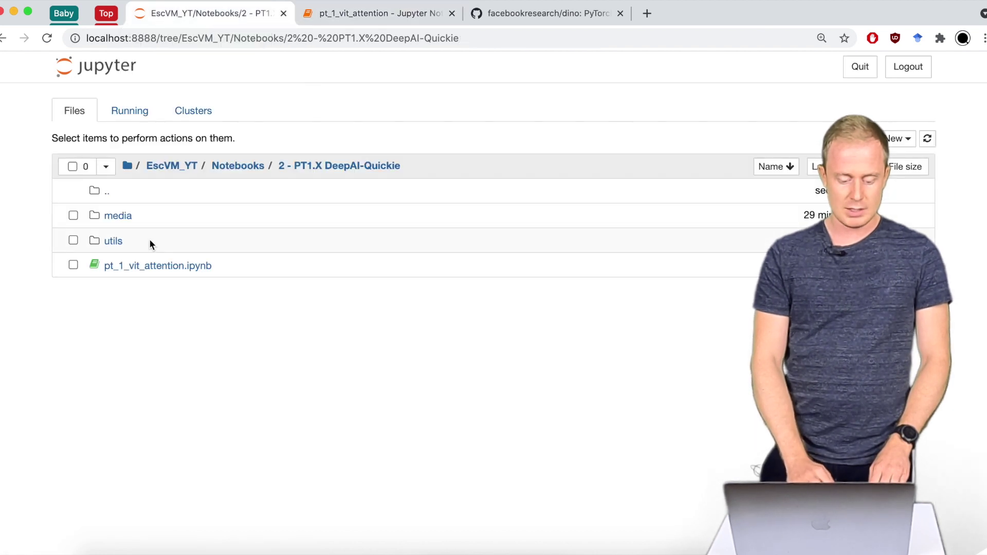
Open utils/vision_transformers.py, then rerun the model variables and model-loading cells.
click(113, 241)
click(169, 244)
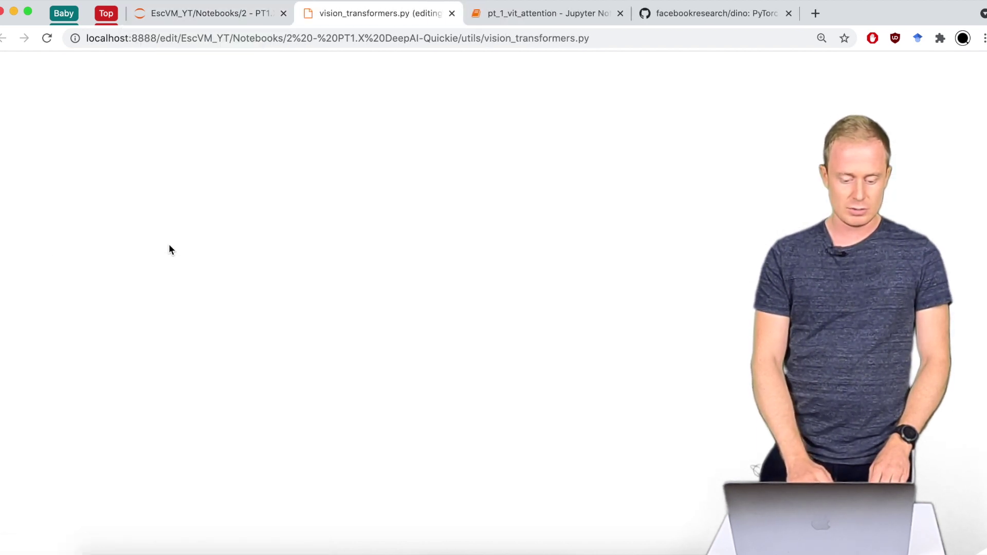
scroll(262, 238, down, 20)
scroll(263, 238, up, 3)
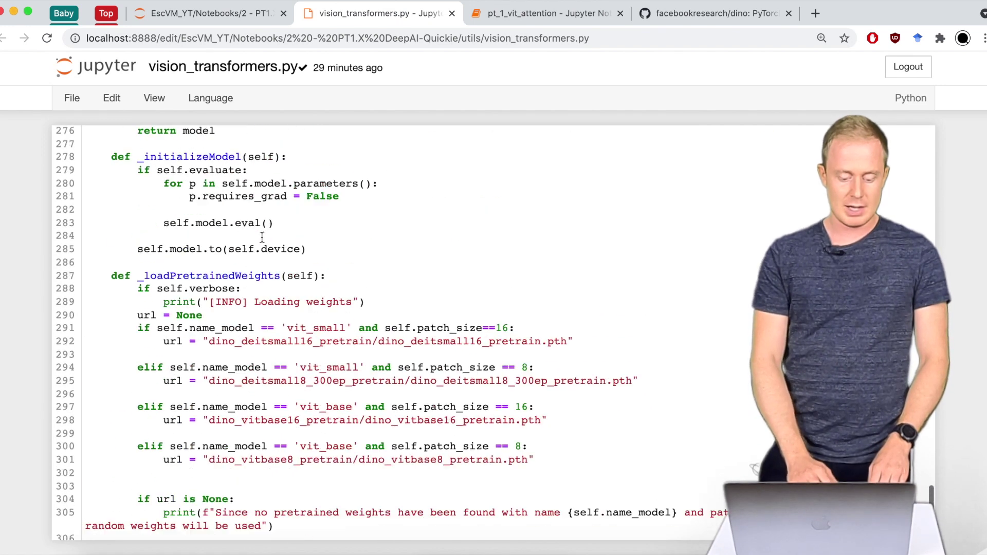
scroll(262, 237, up, 3)
scroll(262, 238, up, 3)
scroll(263, 238, up, 2)
scroll(262, 238, up, 2)
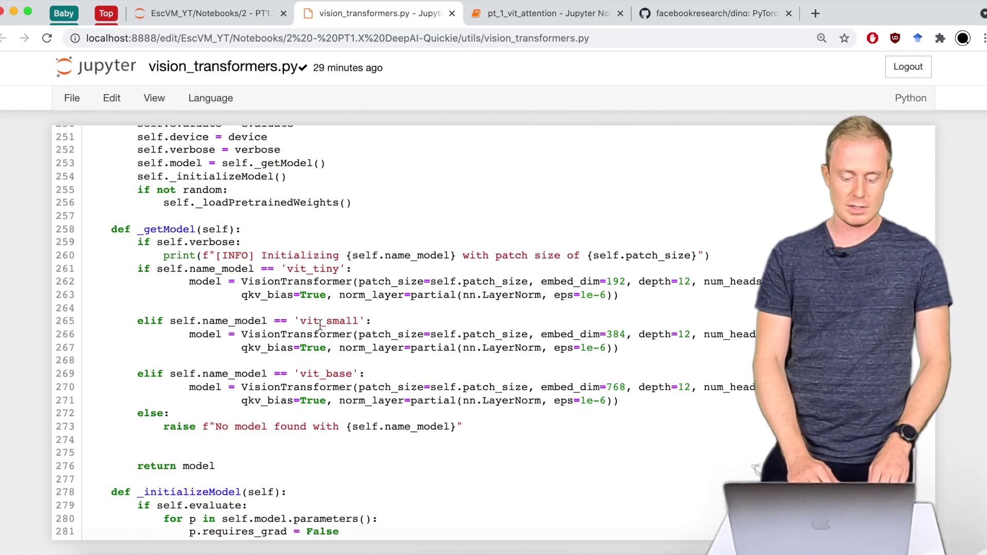
scroll(319, 328, down, 1)
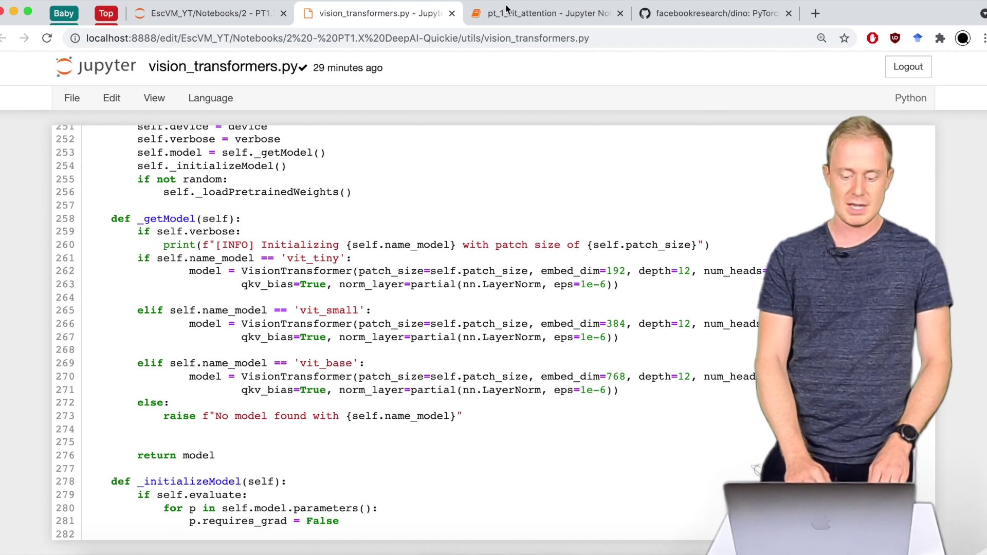
click(507, 11)
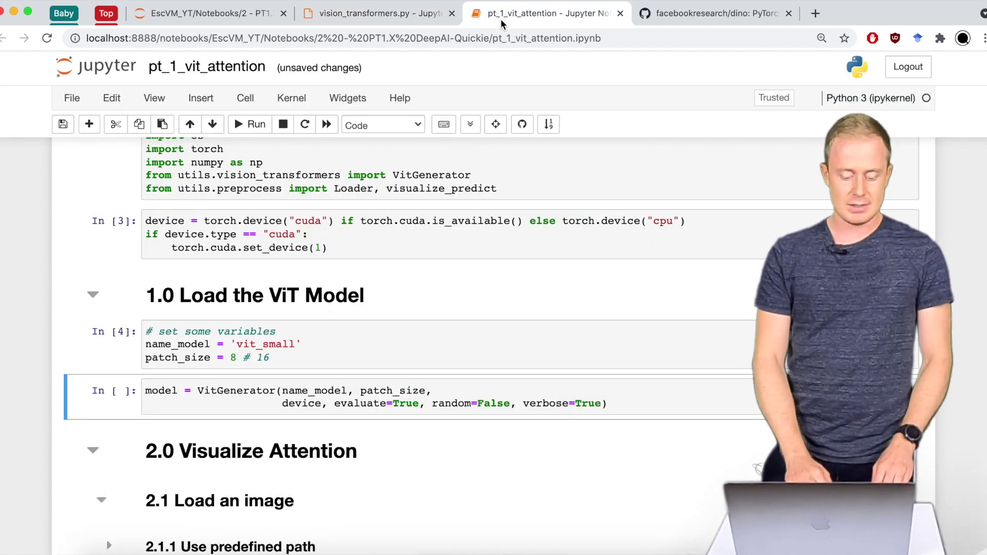
click(231, 355)
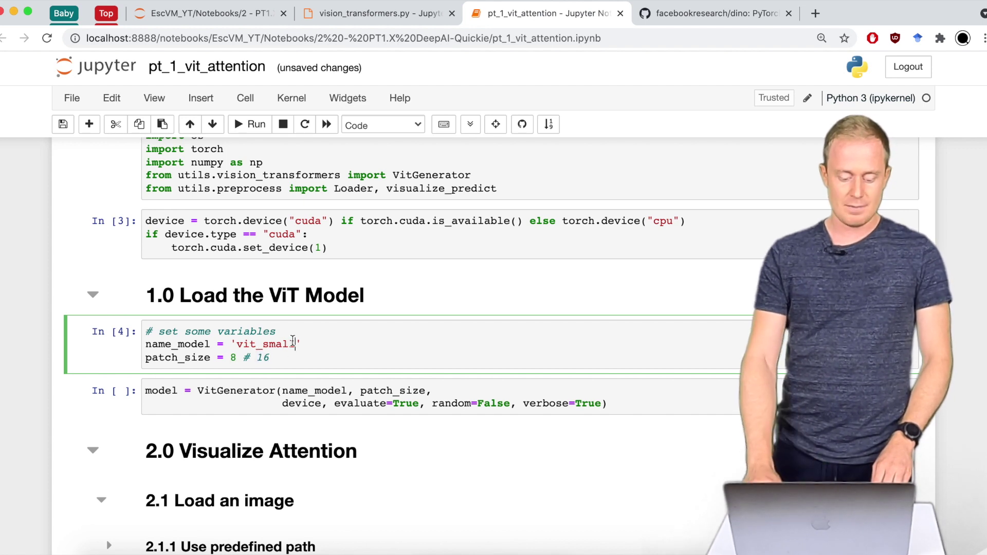
key(shift+Return)
key(shift+Return)
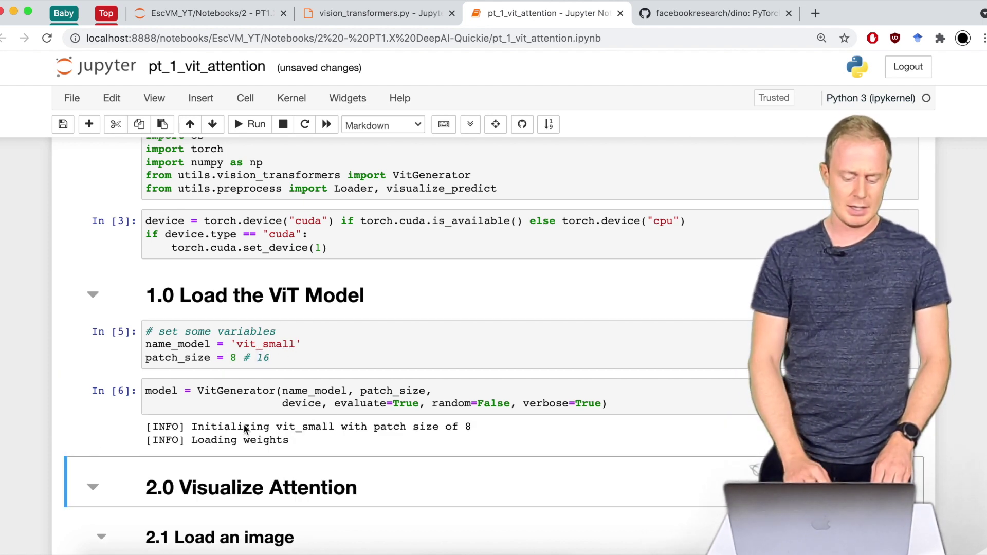
scroll(241, 430, down, 1)
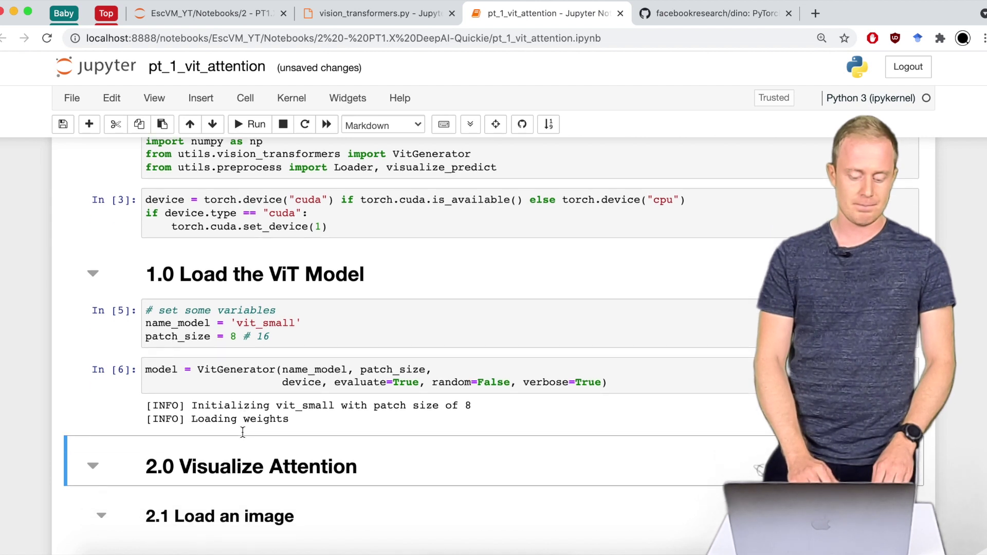
Select the weights download URL on line 308, then run the Loader() cell to show the upload widget.
click(380, 13)
scroll(289, 269, down, 5)
scroll(290, 268, down, 5)
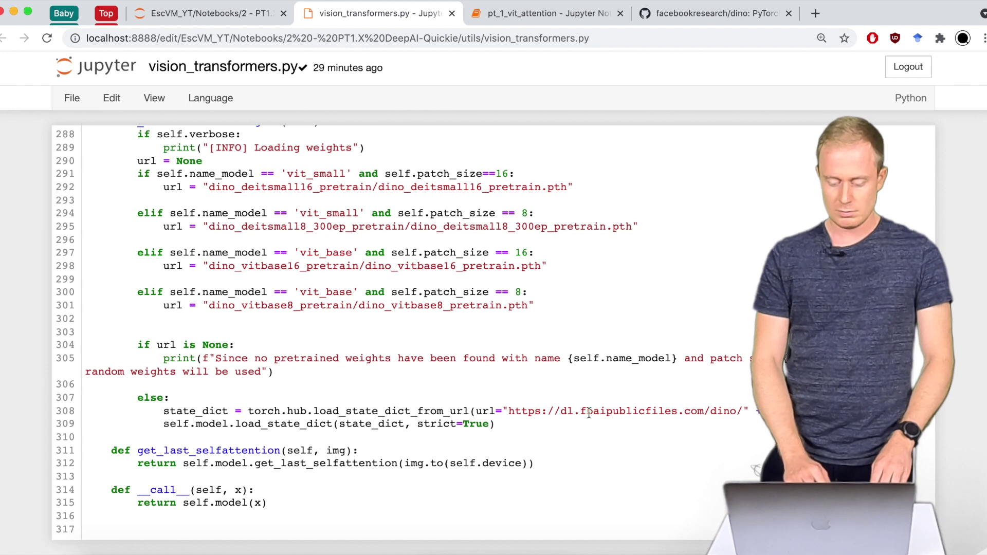
drag(596, 406, 729, 412)
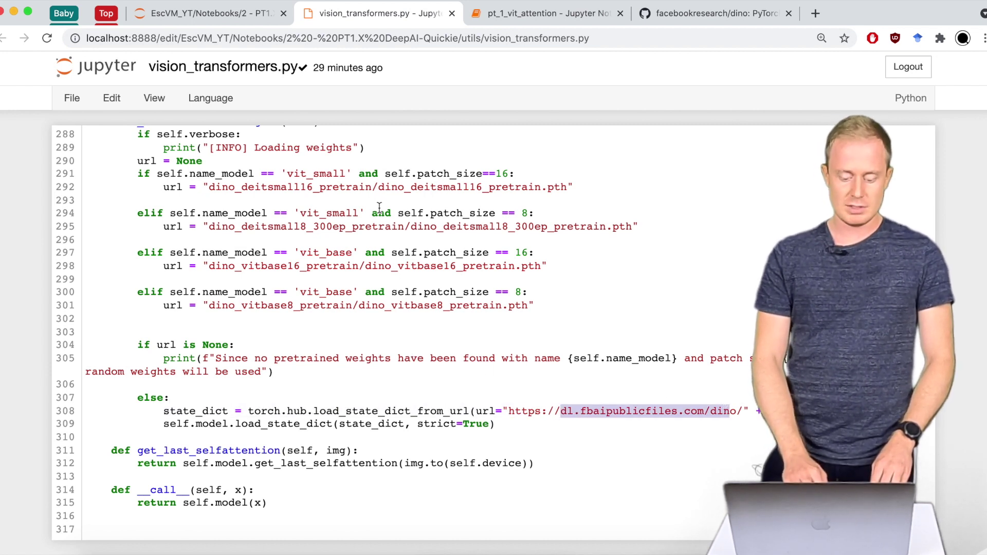
click(517, 17)
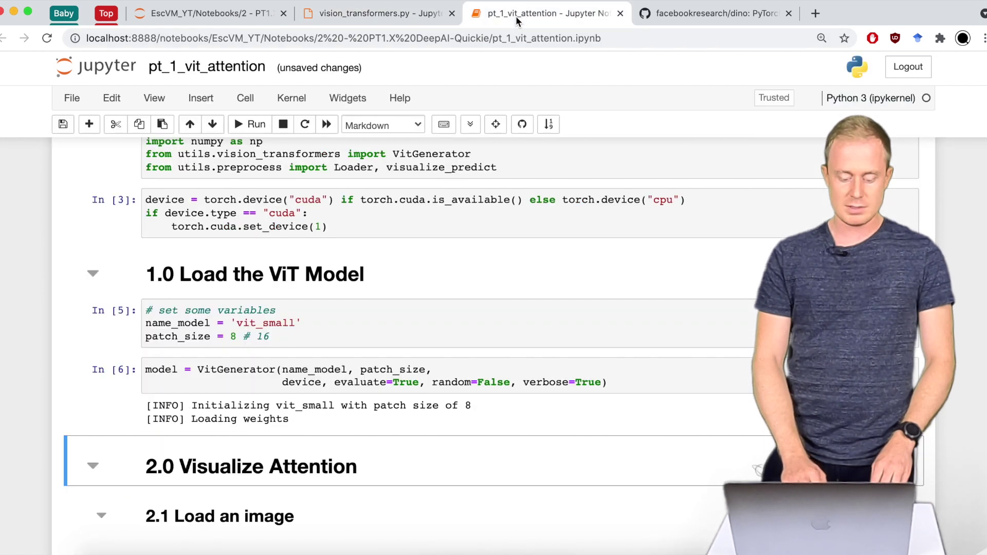
scroll(358, 276, down, 5)
scroll(287, 326, down, 3)
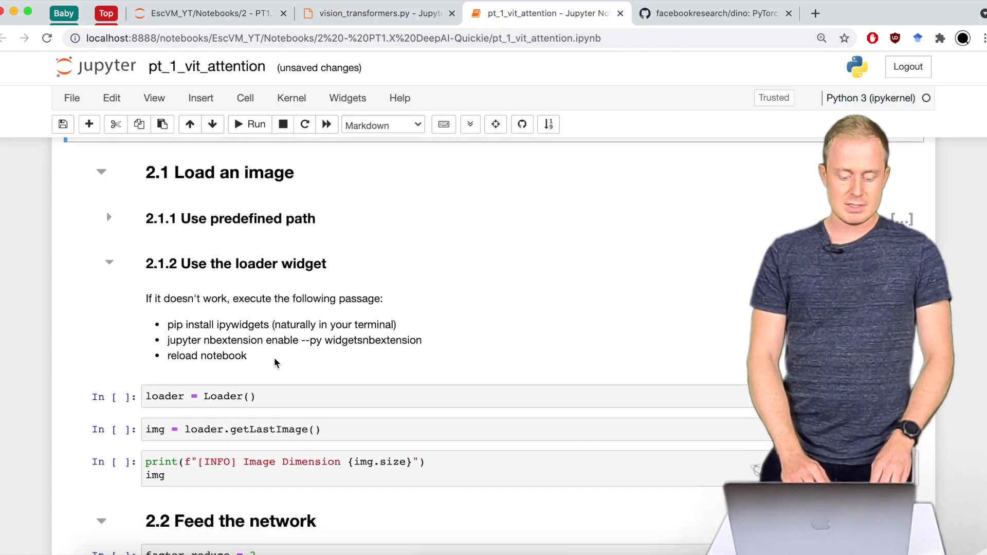
click(265, 395)
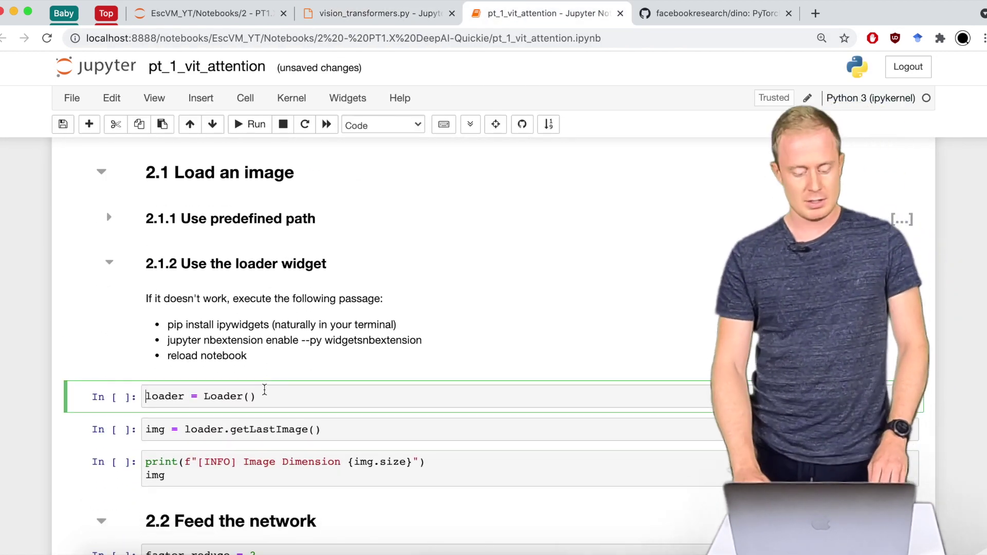
key(shift+Return)
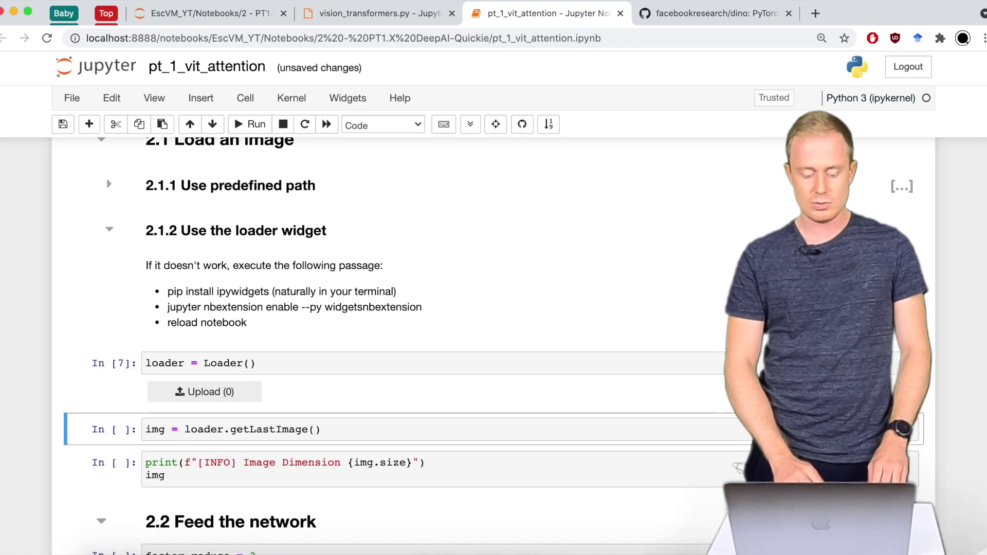
click(815, 13)
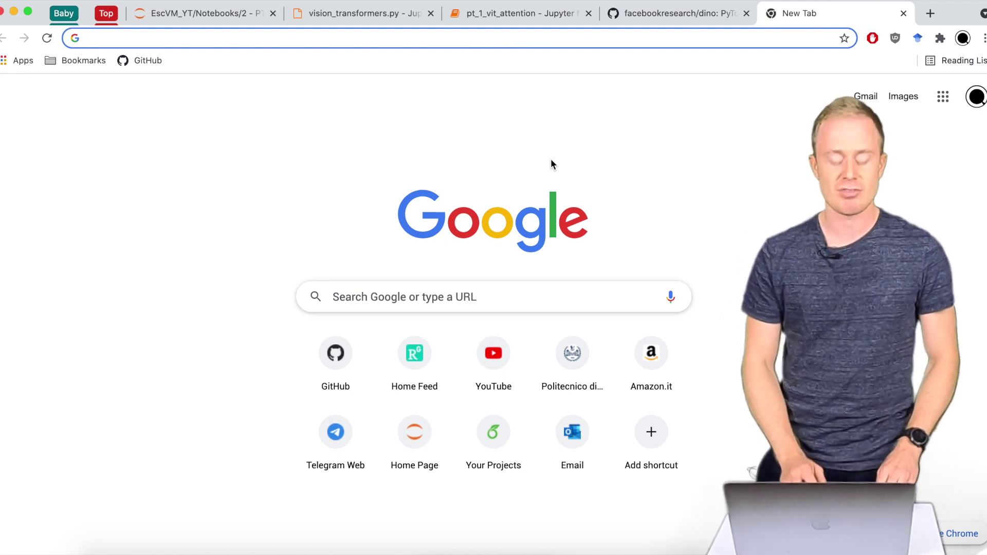
text(ca)
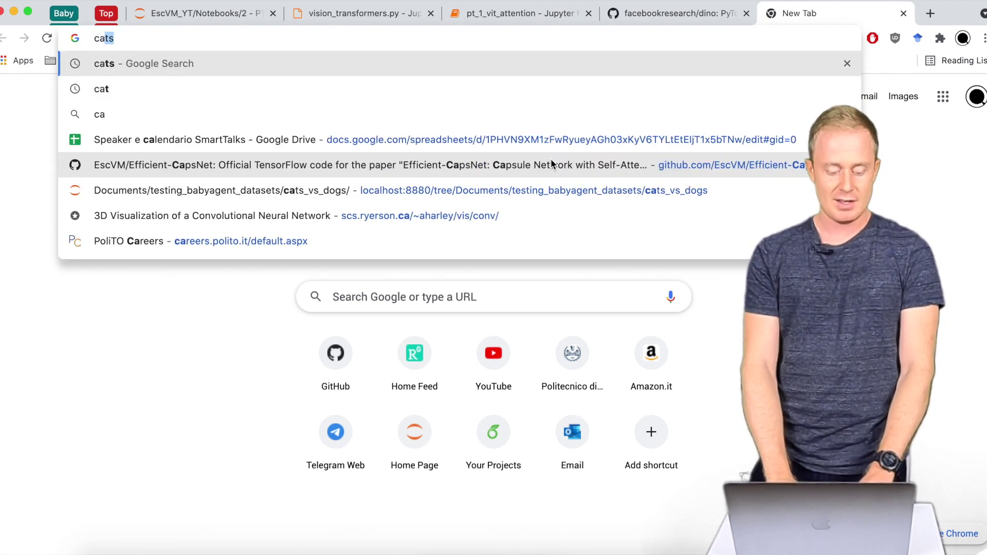
text(ts)
Search Google Images for cats and save the kitten-and-butterfly photo as kitten-chasing.jpeg.
key(Return)
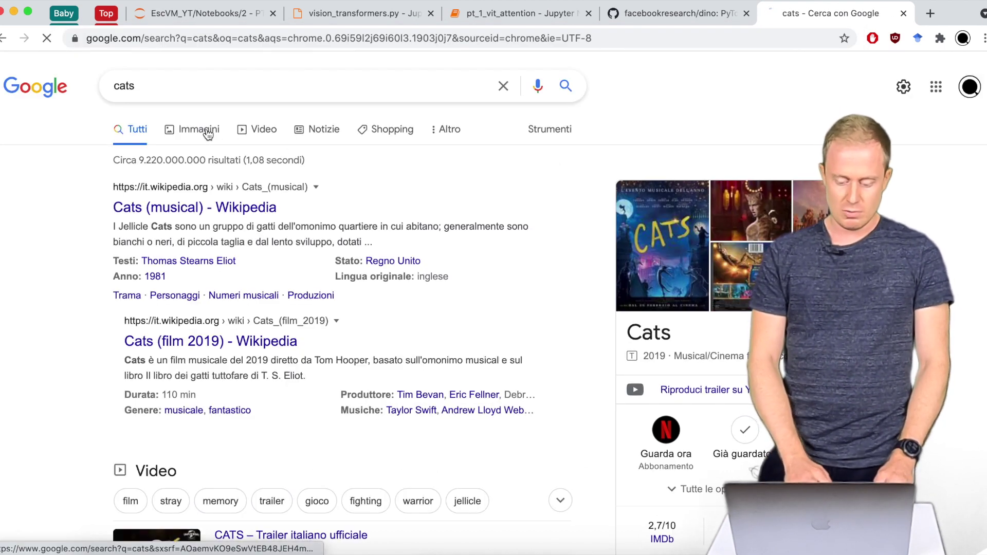
click(207, 133)
scroll(370, 187, down, 1)
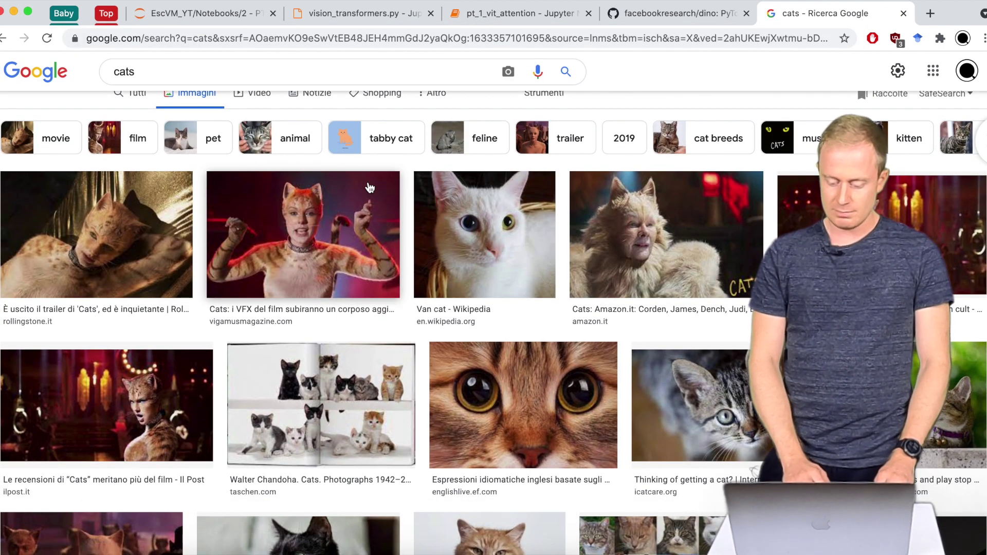
scroll(370, 188, down, 3)
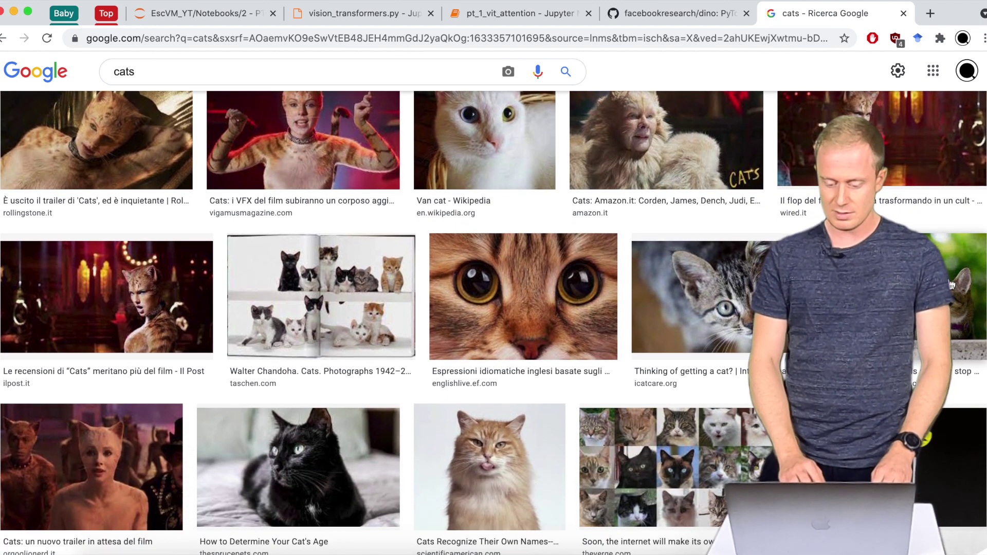
click(952, 284)
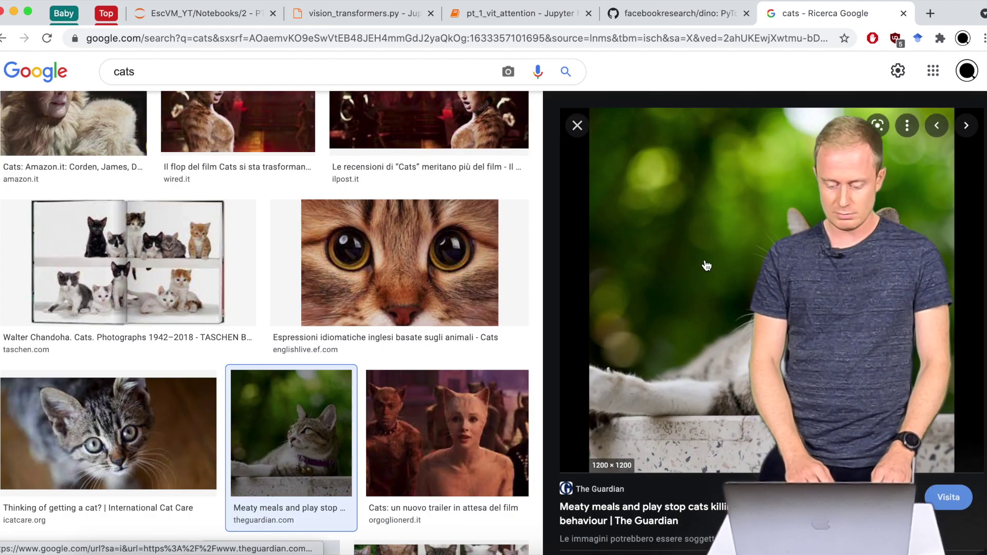
scroll(703, 316, down, 3)
scroll(704, 316, down, 2)
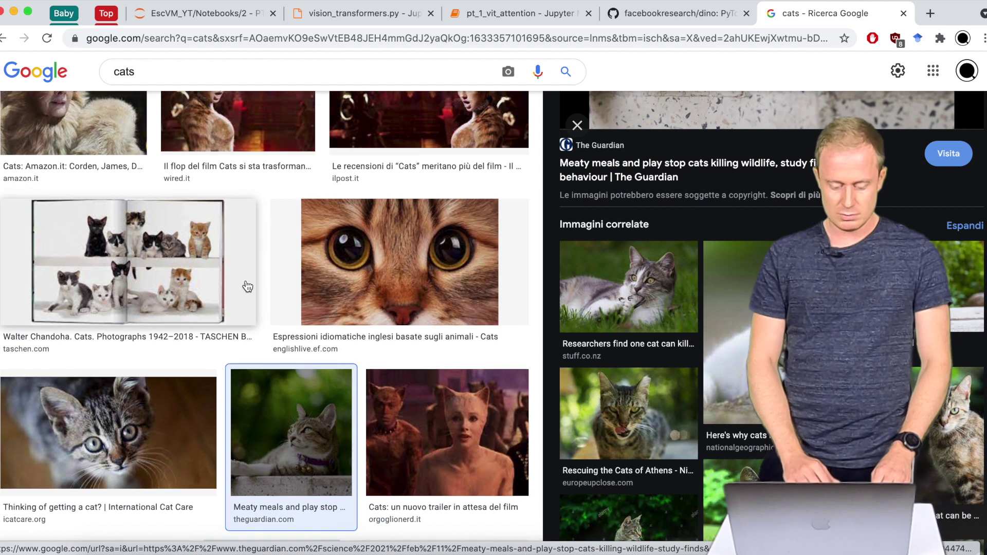
scroll(308, 309, down, 5)
scroll(347, 309, down, 3)
scroll(392, 307, down, 2)
click(393, 307)
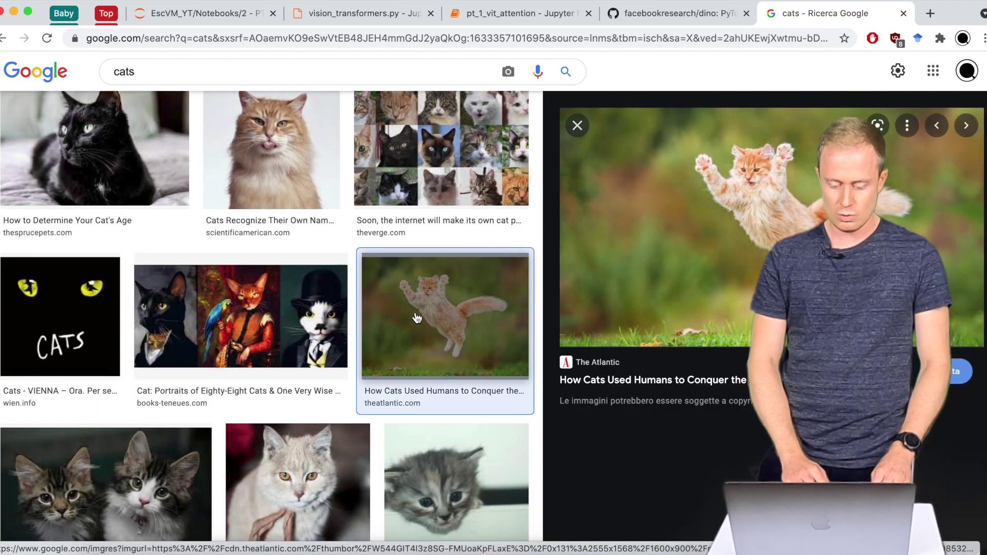
key(Right)
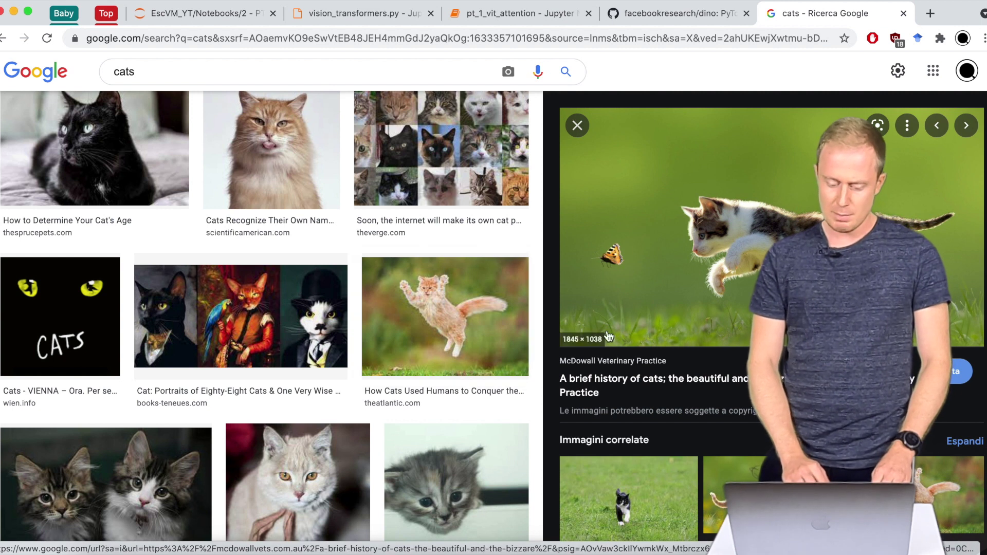
right_click(641, 301)
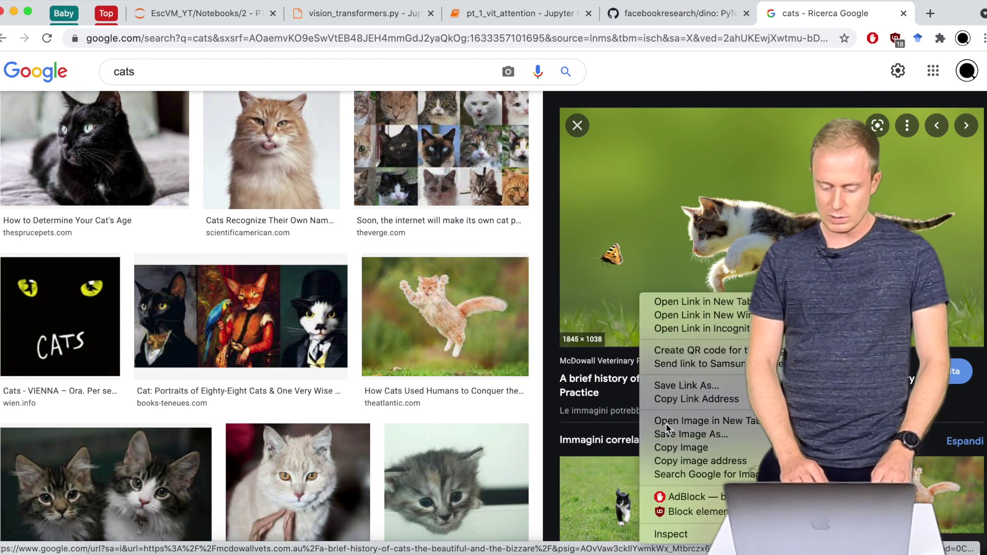
click(687, 435)
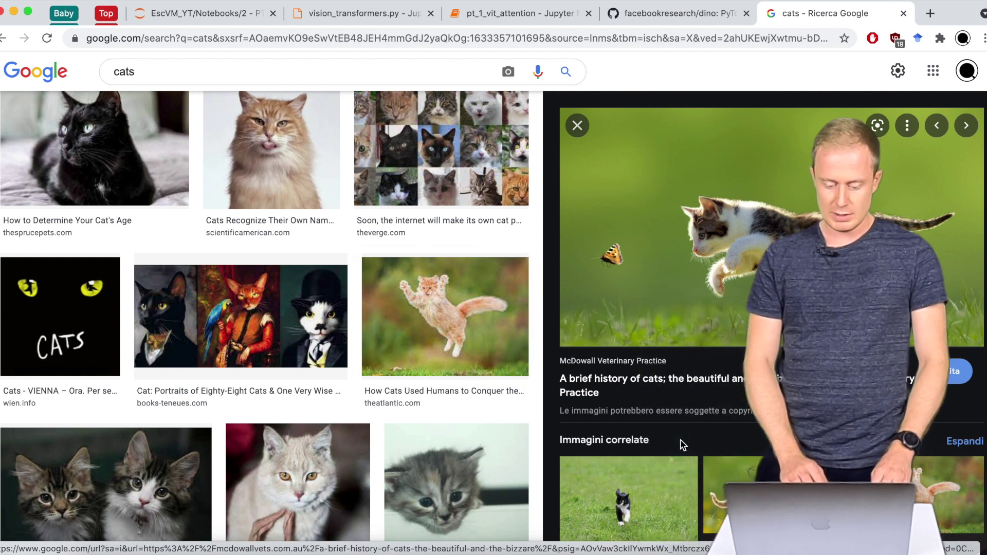
key(Return)
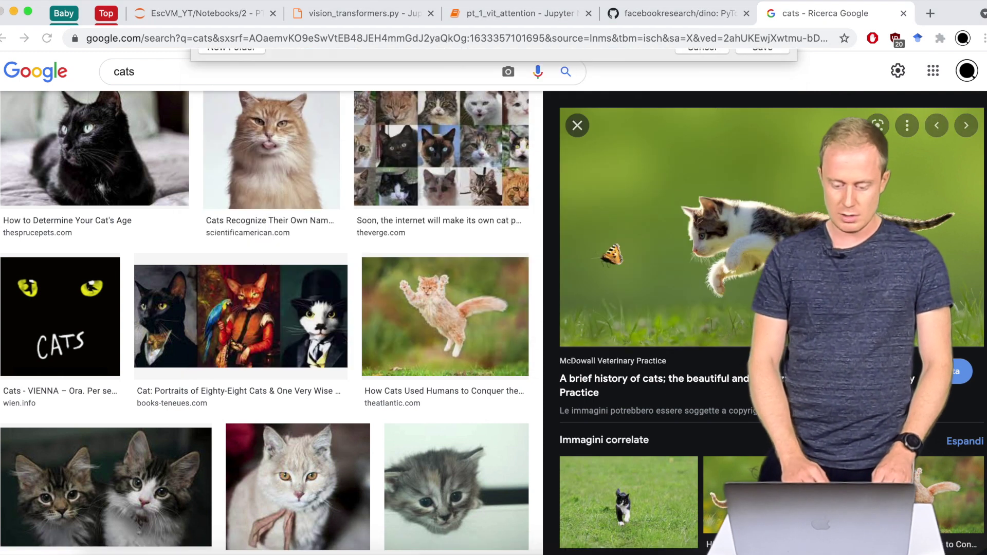
Upload kitten-chasing.jpeg from the Desktop into the notebook's Loader widget.
click(488, 14)
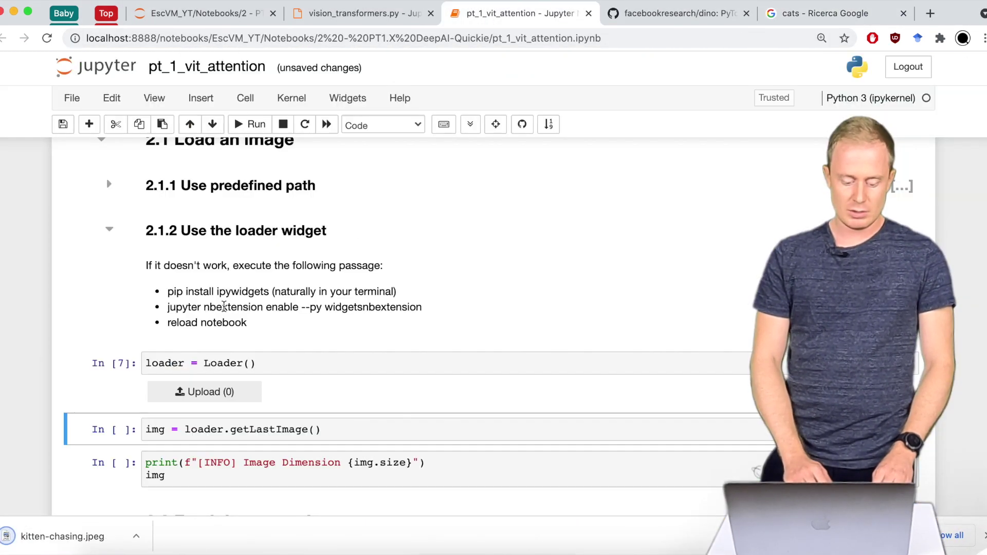
scroll(224, 307, down, 2)
click(220, 338)
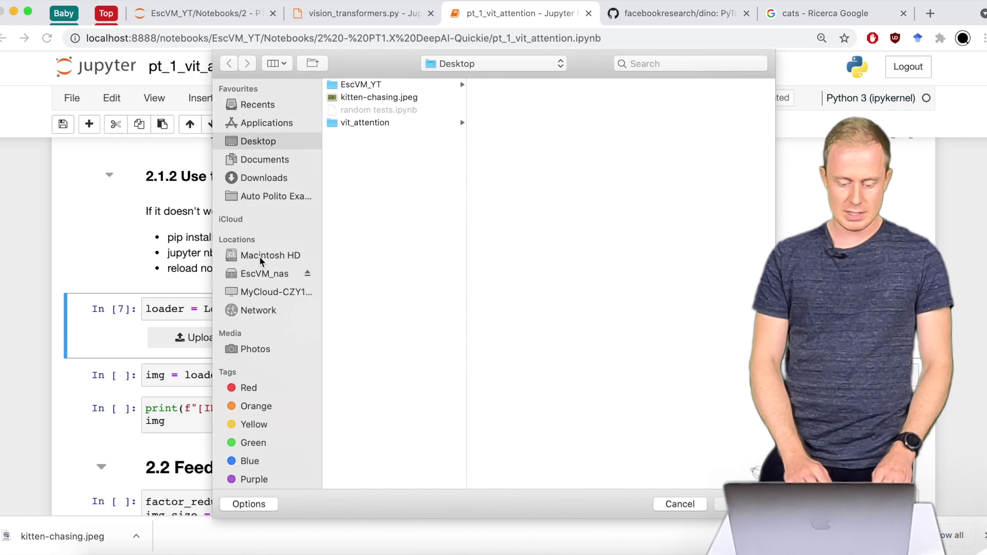
click(336, 97)
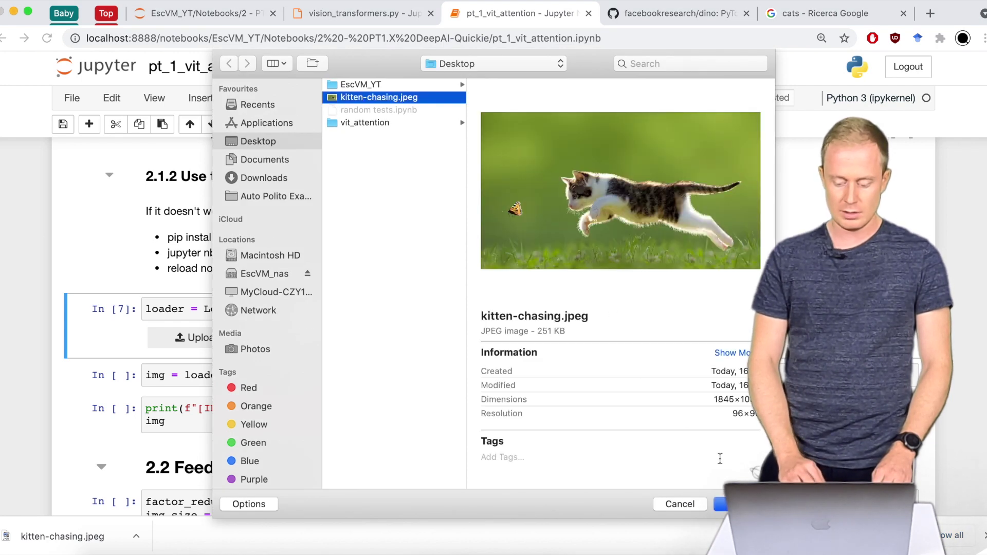
click(720, 504)
scroll(371, 315, down, 2)
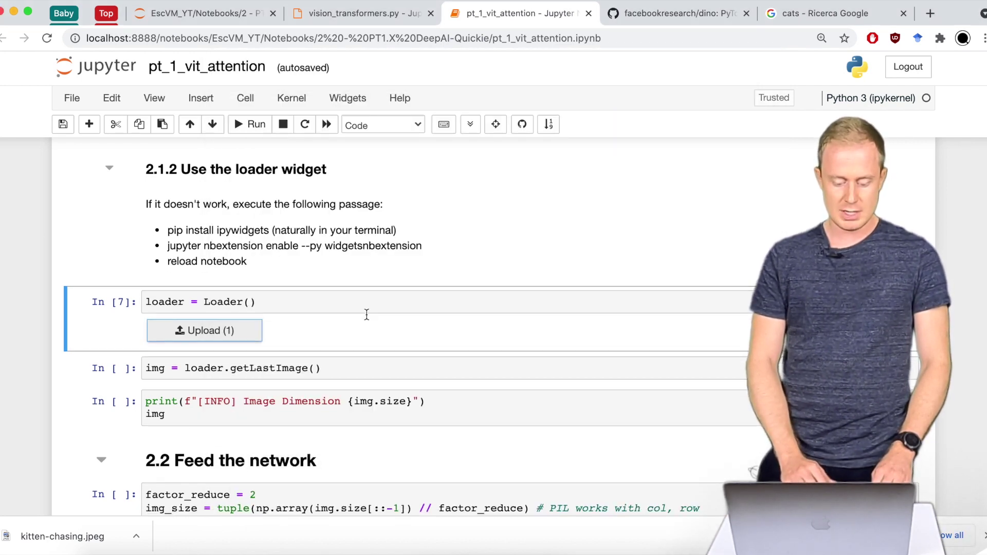
Run the getLastImage and print cells to display the image at 1845×1038.
click(371, 316)
key(shift+Return)
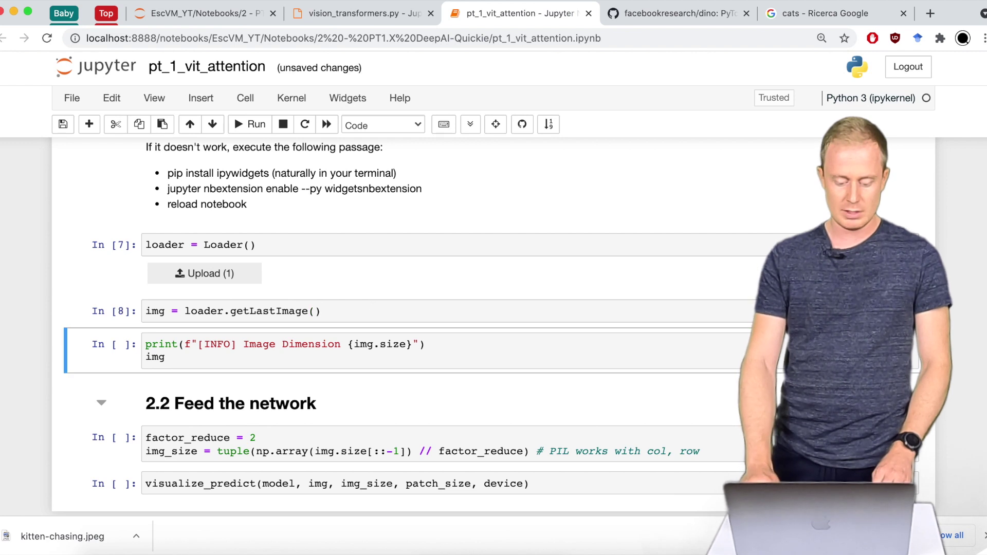
key(shift+Return)
scroll(385, 347, down, 3)
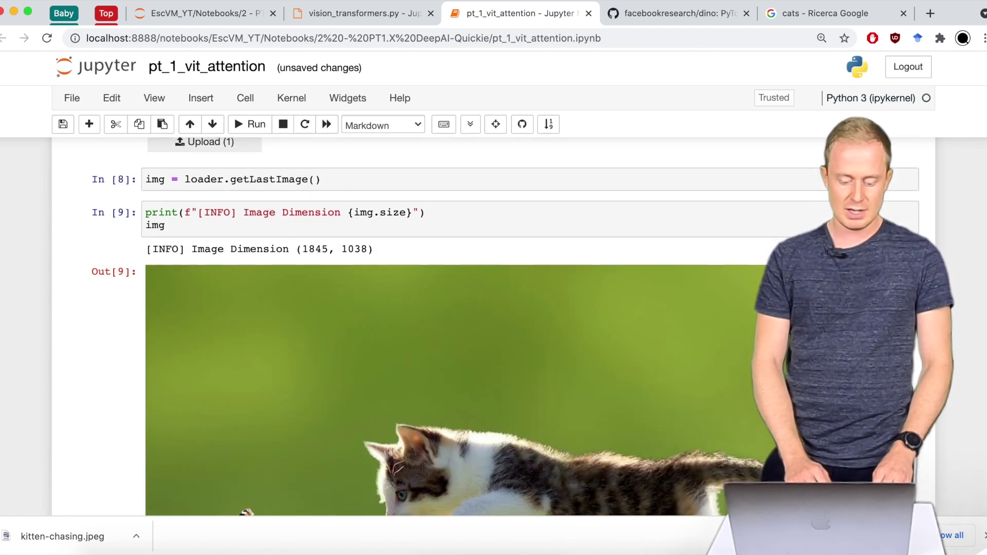
scroll(330, 328, down, 3)
scroll(329, 328, down, 5)
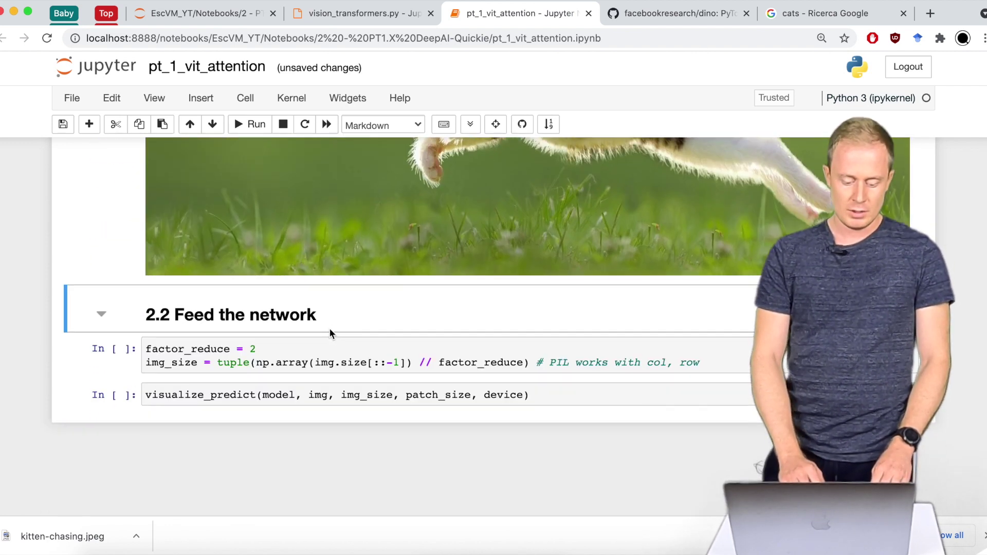
Run the factor_reduce image-size cell, start visualize_predict, and return to the utils listing.
click(307, 356)
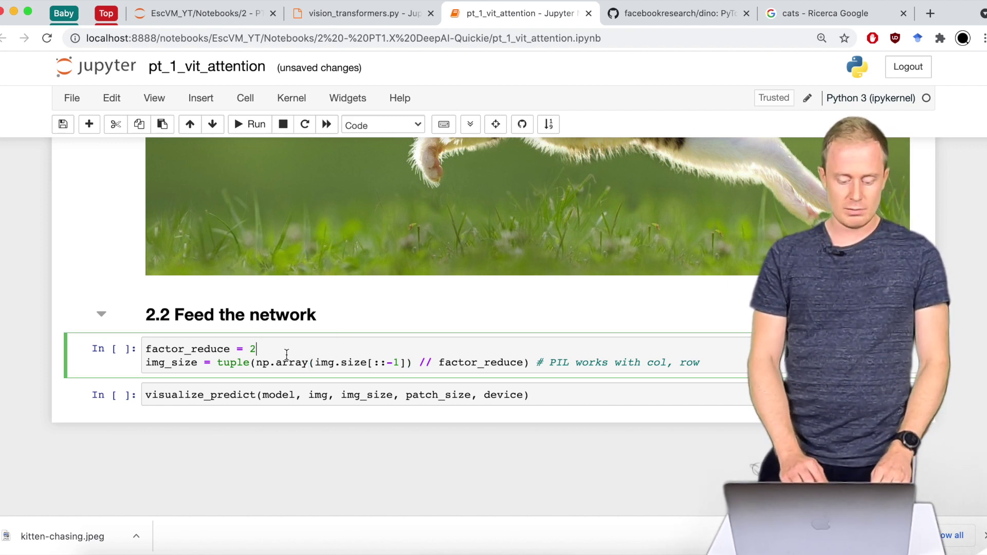
scroll(286, 354, up, 4)
scroll(444, 322, up, 3)
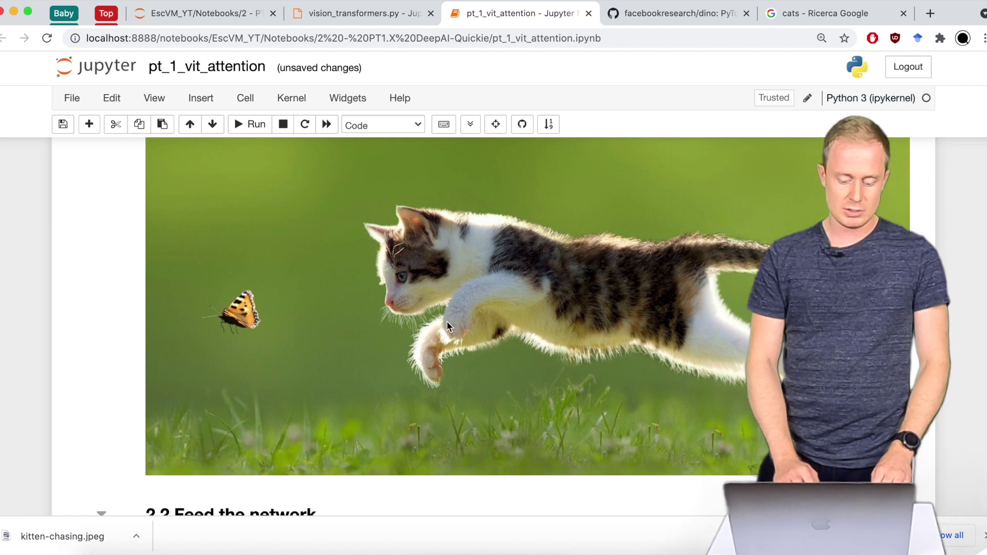
scroll(440, 288, down, 4)
scroll(441, 288, down, 2)
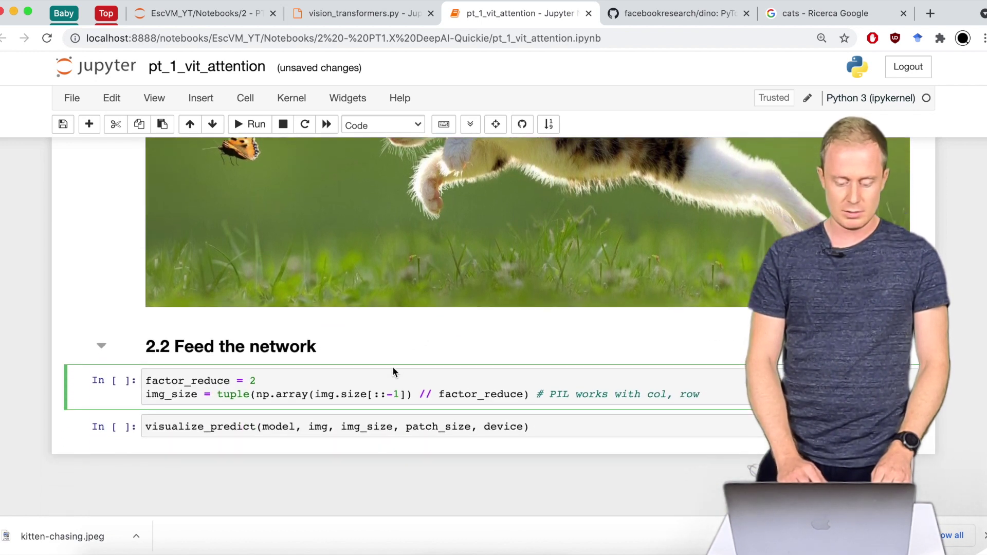
key(shift+Return)
key(shift+Return)
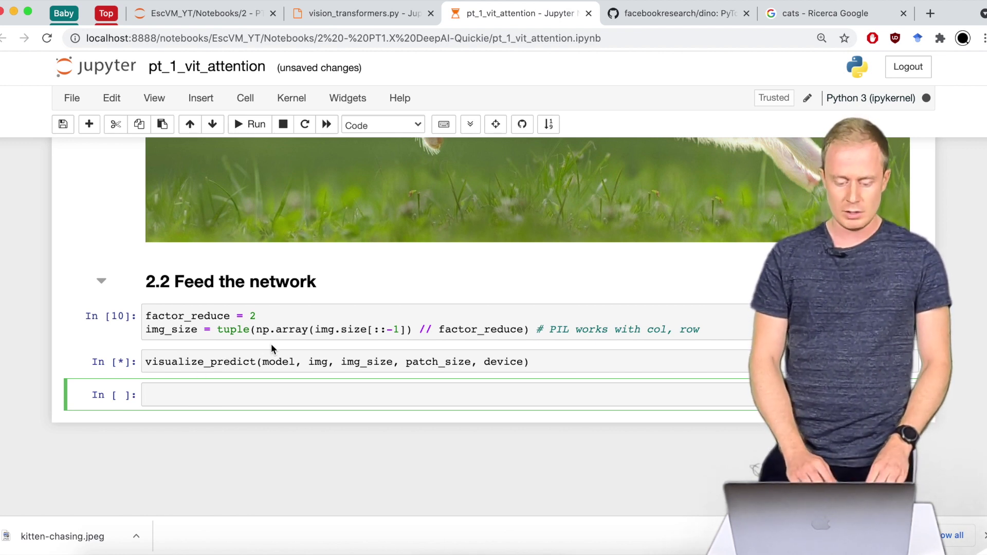
click(204, 13)
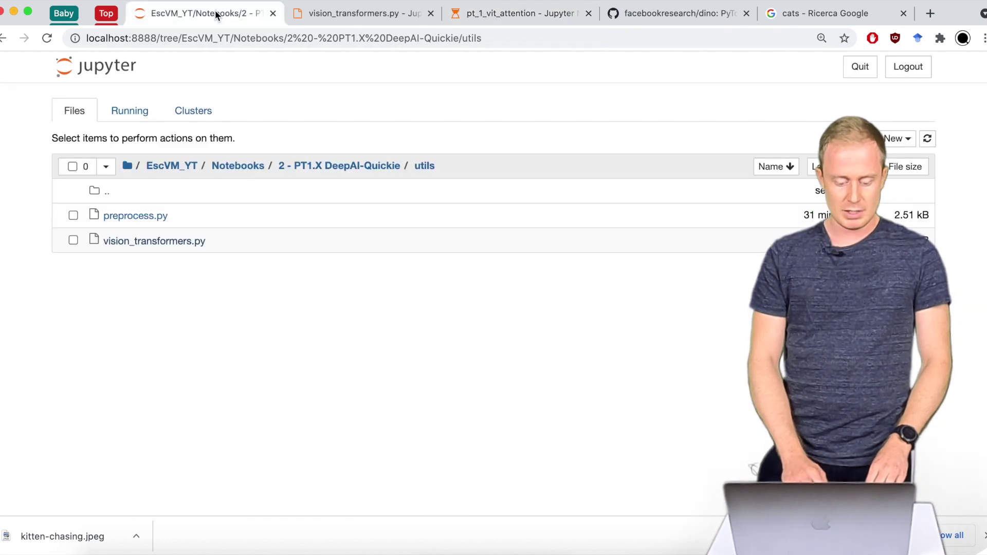
Review preprocess.py, highlighting get_last_selfattention on line 31, then view vision_transformers.py.
click(166, 222)
click(571, 13)
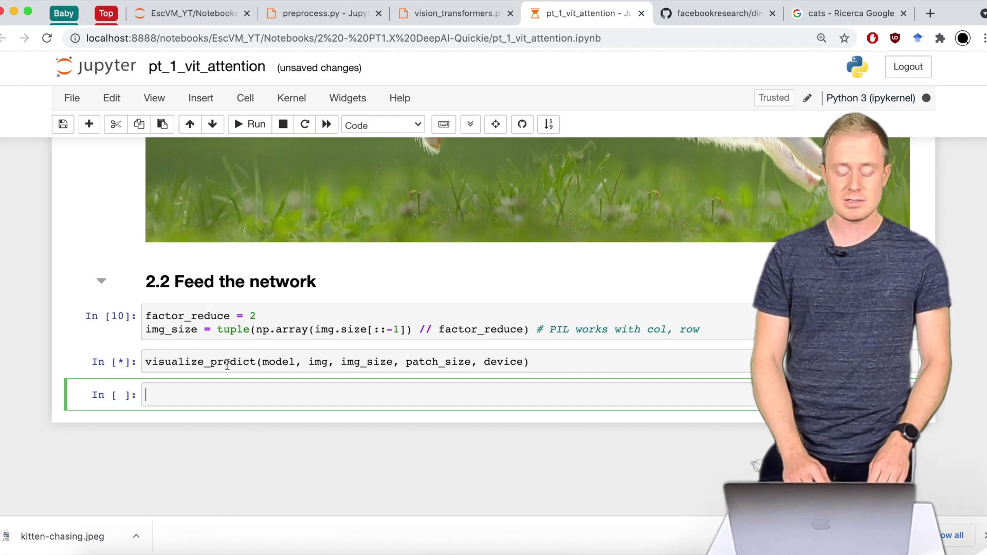
click(320, 13)
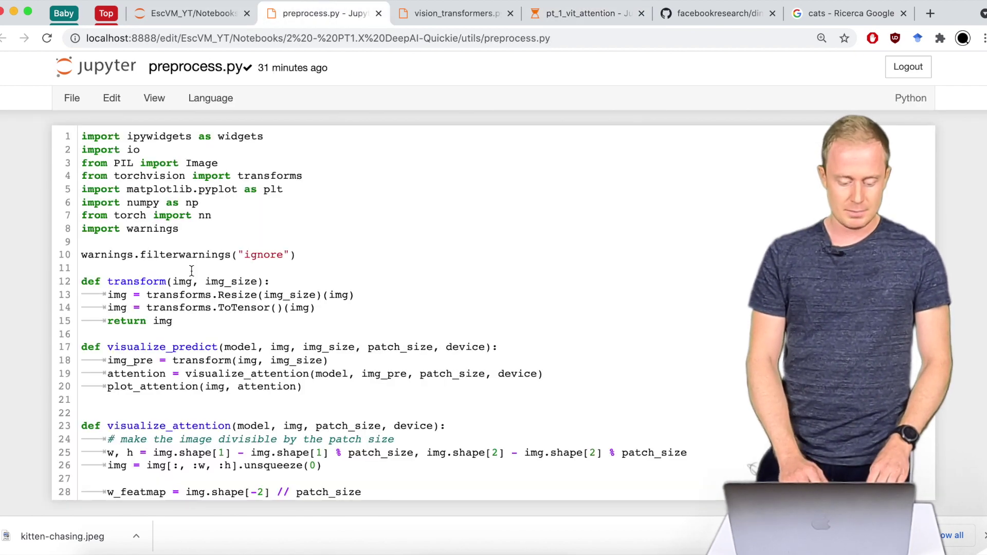
scroll(192, 270, down, 10)
scroll(191, 270, down, 5)
scroll(191, 270, up, 2)
scroll(192, 270, up, 5)
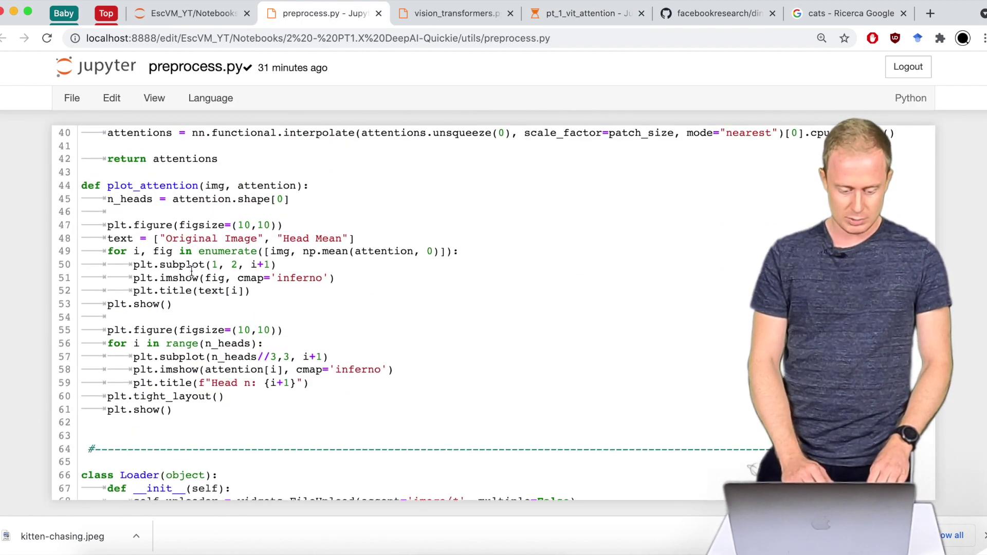
scroll(192, 270, up, 5)
scroll(191, 270, up, 3)
scroll(192, 270, up, 3)
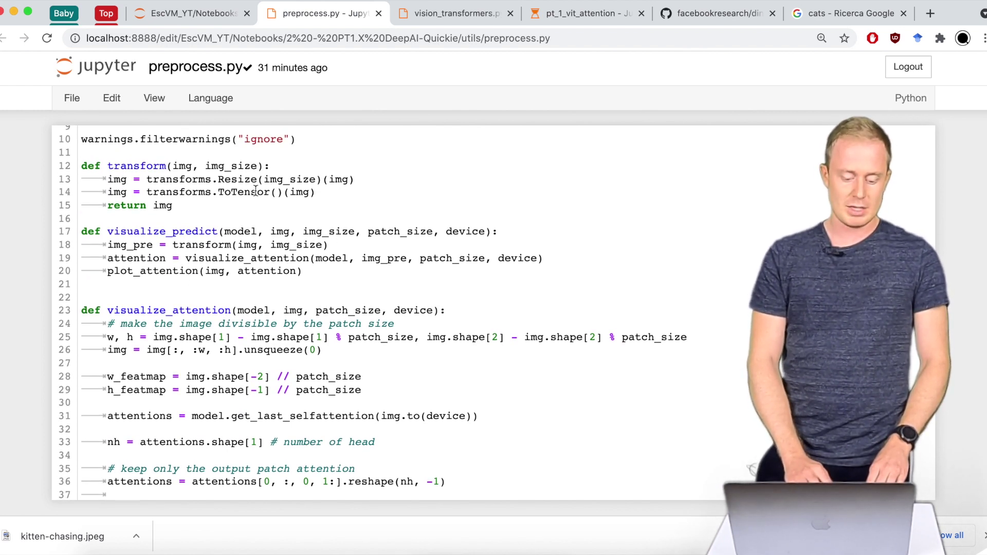
click(579, 13)
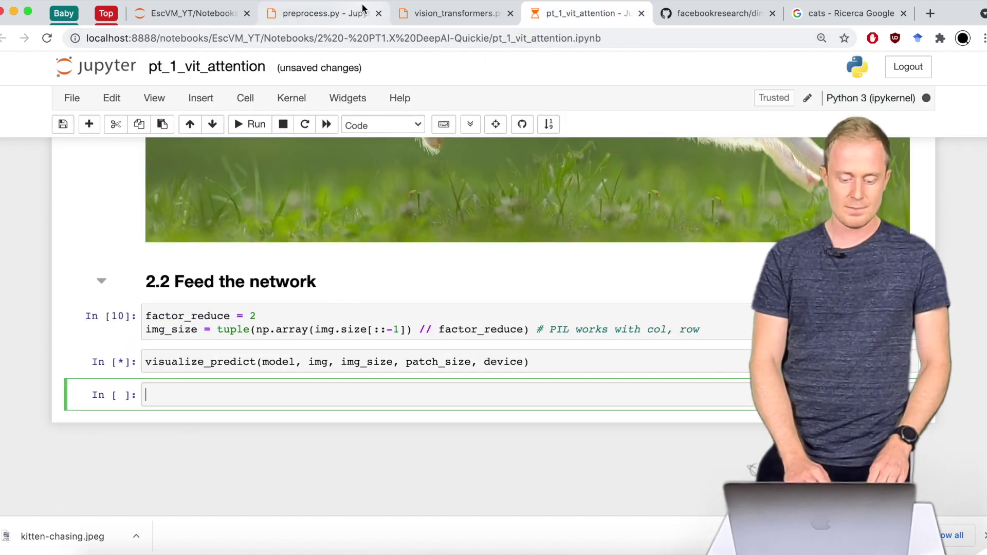
click(324, 12)
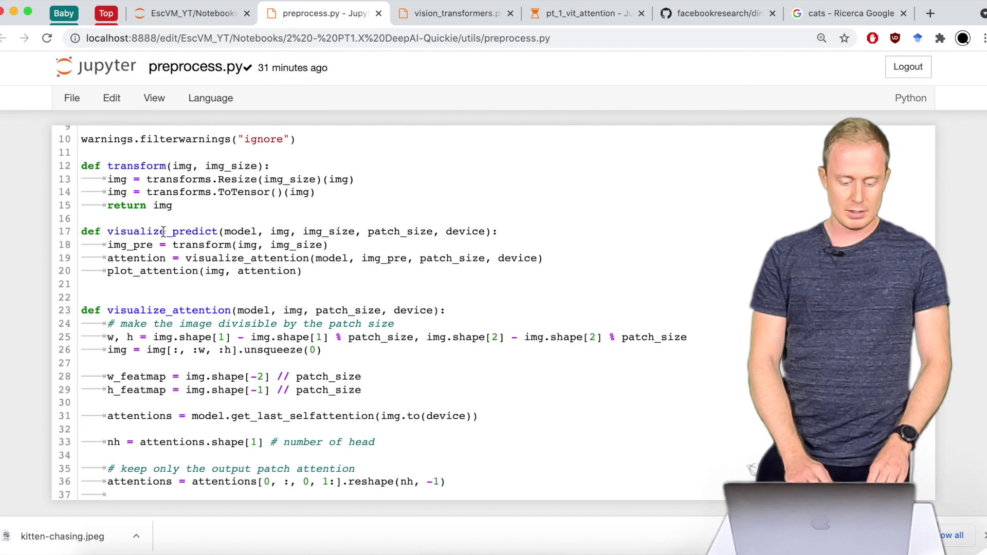
scroll(141, 235, down, 1)
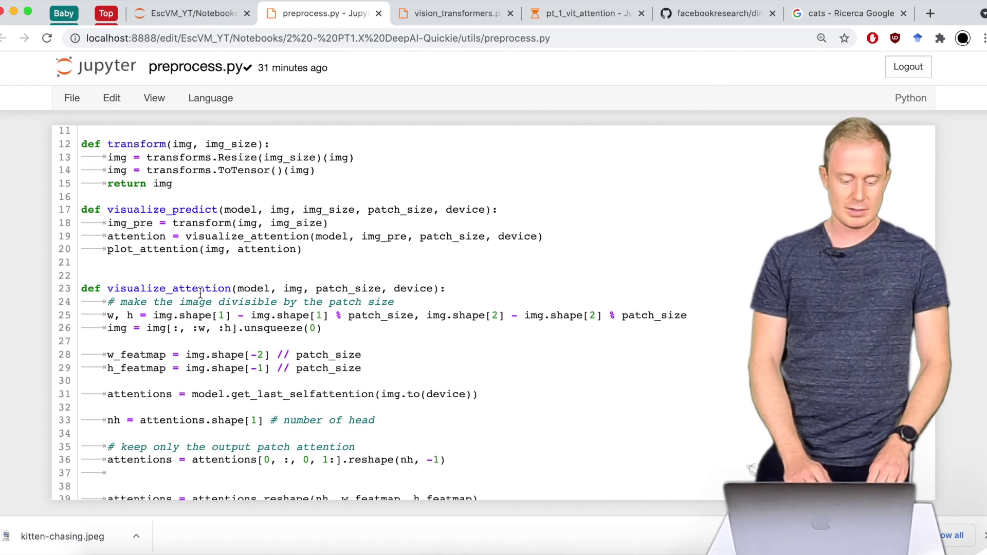
scroll(235, 317, down, 1)
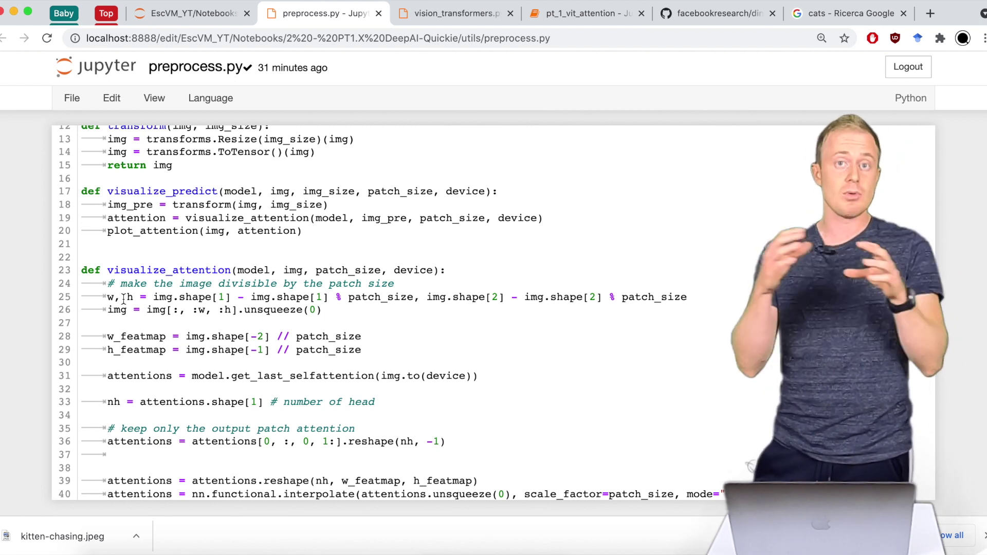
scroll(123, 299, down, 2)
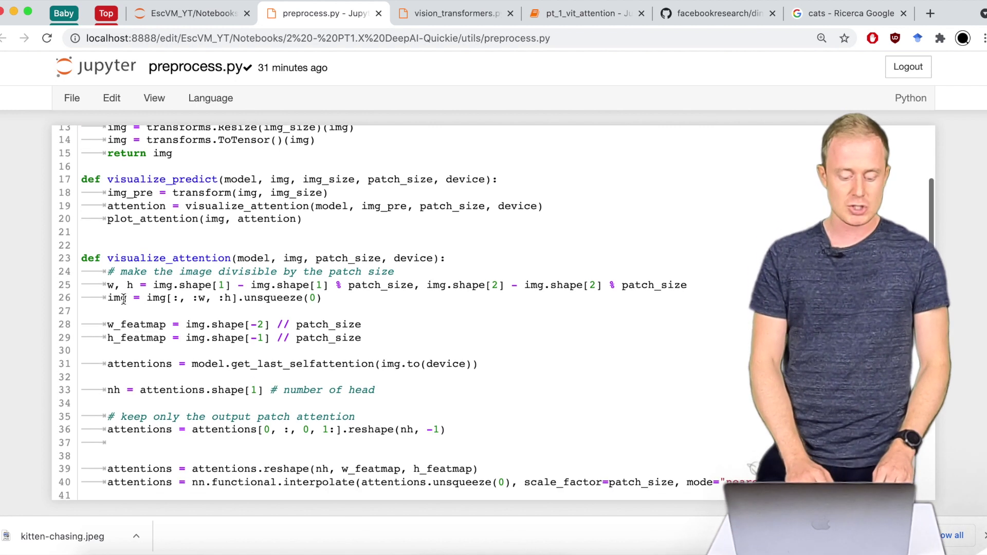
scroll(123, 299, down, 2)
scroll(124, 299, down, 1)
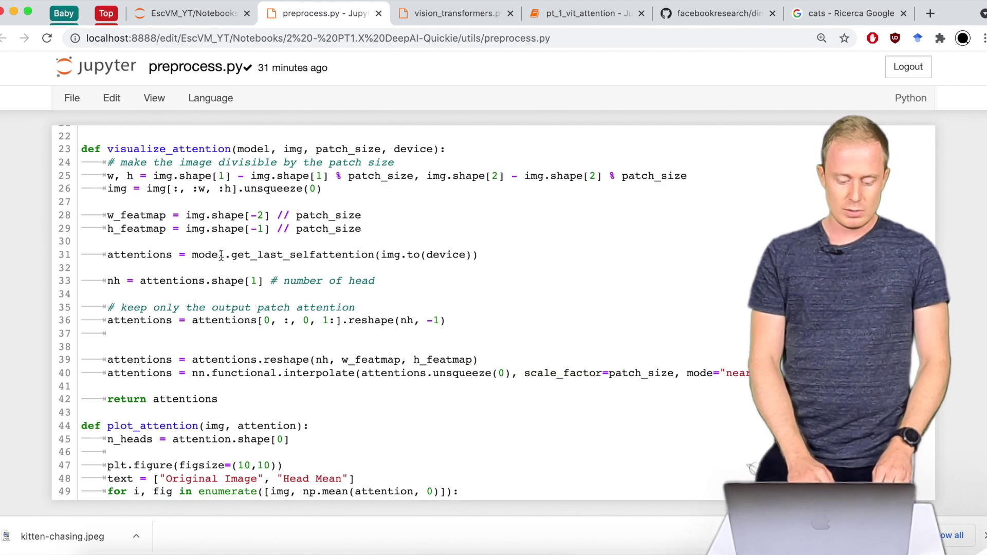
drag(222, 255, 330, 259)
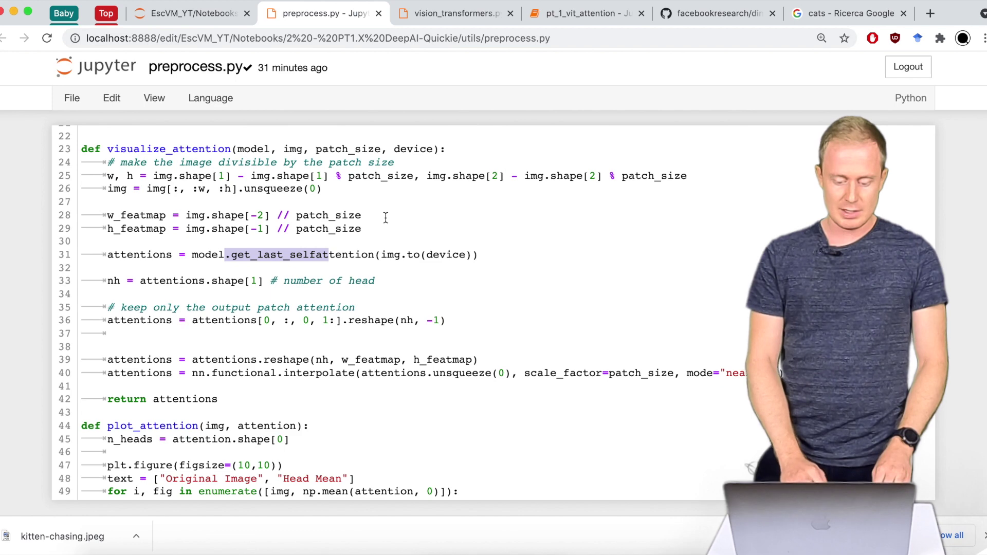
click(451, 16)
scroll(274, 236, up, 5)
scroll(273, 235, up, 5)
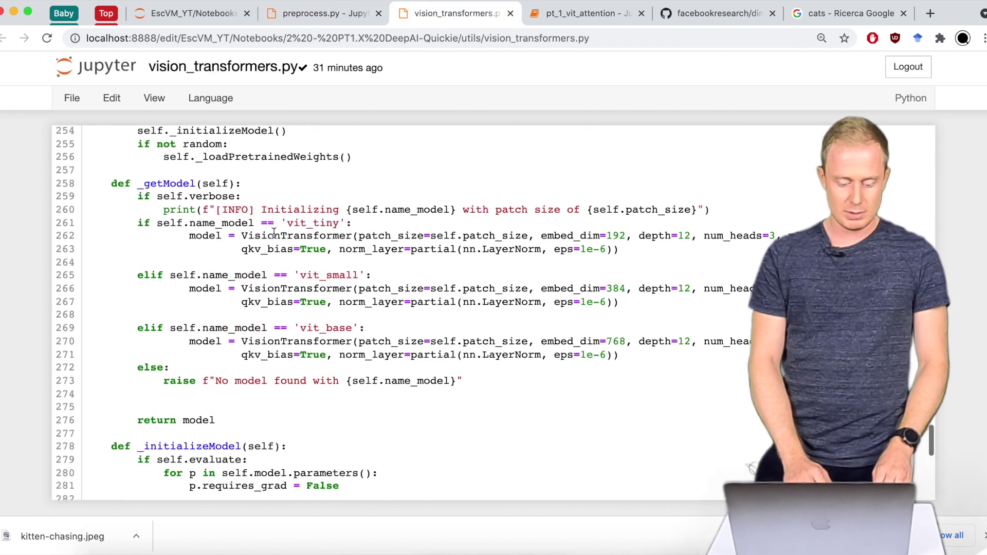
scroll(274, 235, up, 5)
scroll(274, 236, up, 4)
scroll(274, 235, up, 2)
scroll(274, 235, up, 8)
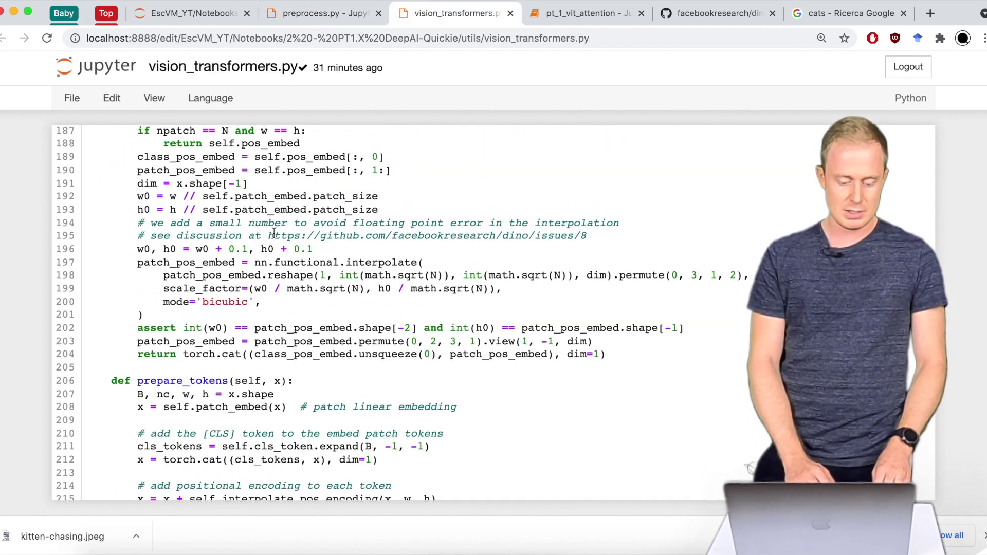
scroll(263, 224, up, 2)
scroll(262, 225, up, 5)
scroll(262, 225, up, 4)
scroll(262, 224, up, 4)
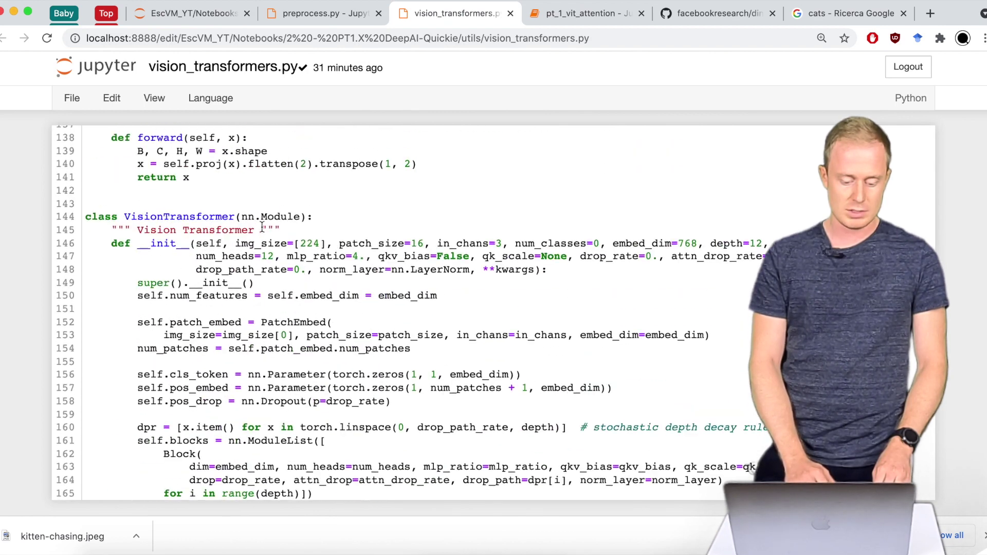
scroll(214, 241, up, 1)
scroll(239, 255, down, 8)
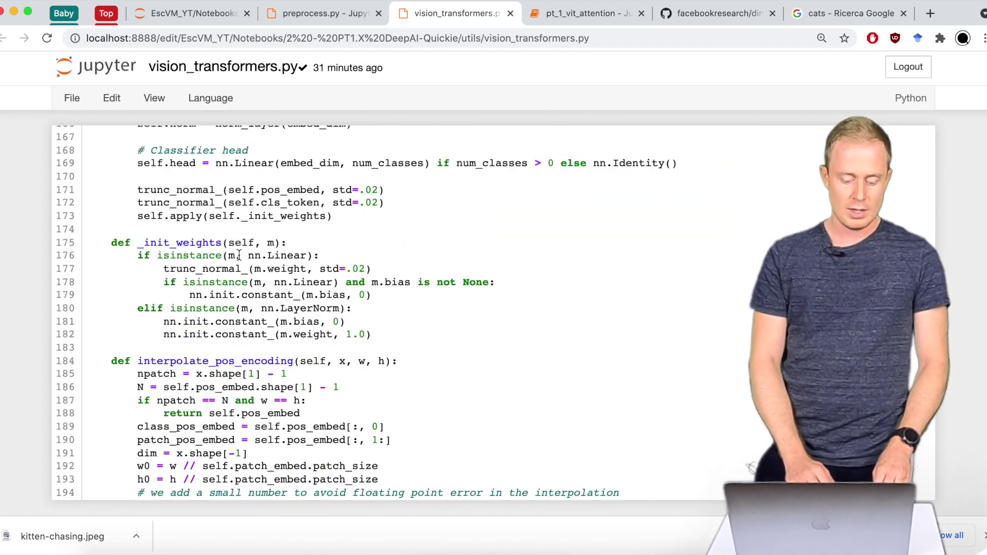
scroll(239, 254, down, 4)
scroll(240, 254, down, 1)
scroll(240, 255, down, 1)
scroll(239, 255, down, 7)
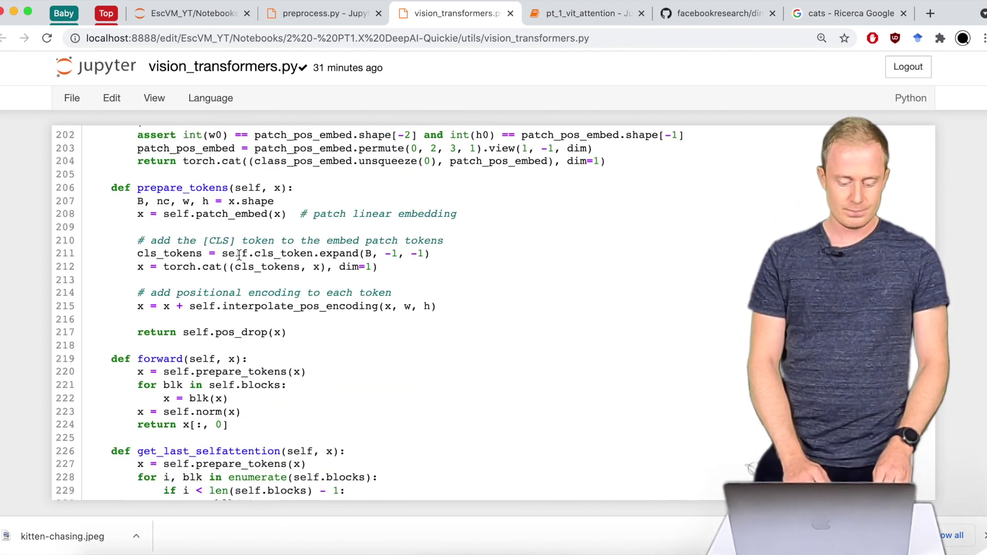
scroll(239, 255, down, 3)
scroll(239, 254, down, 3)
scroll(239, 255, down, 1)
scroll(240, 255, down, 1)
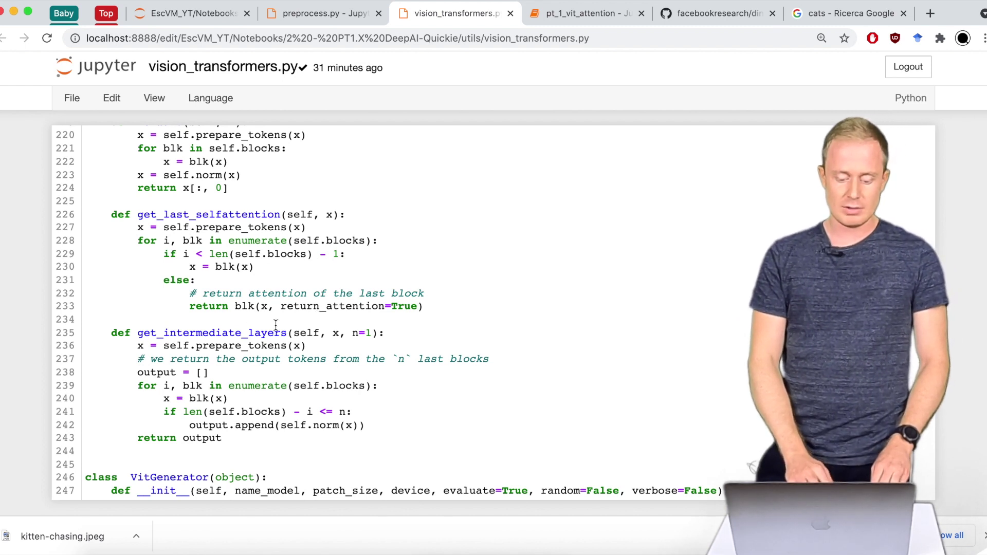
click(322, 20)
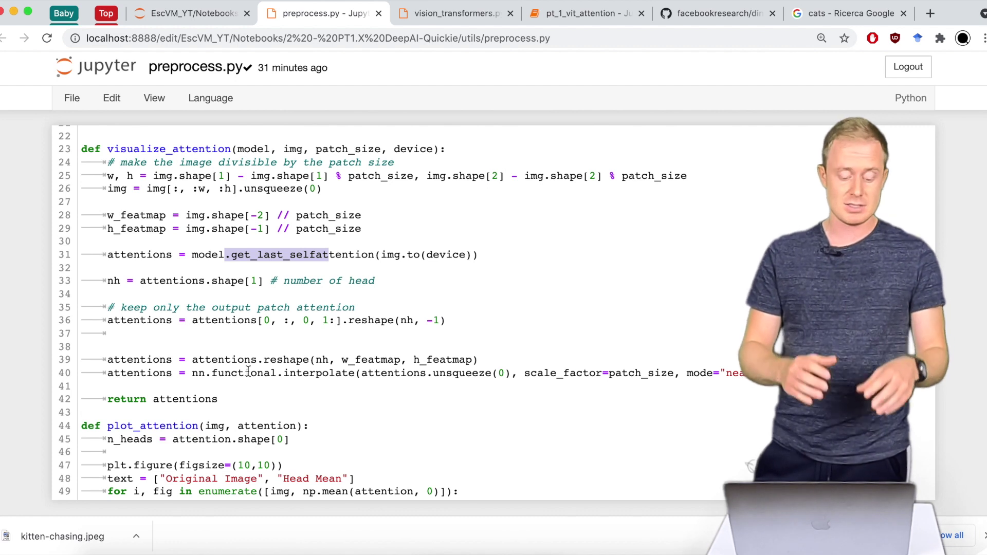
scroll(248, 373, down, 1)
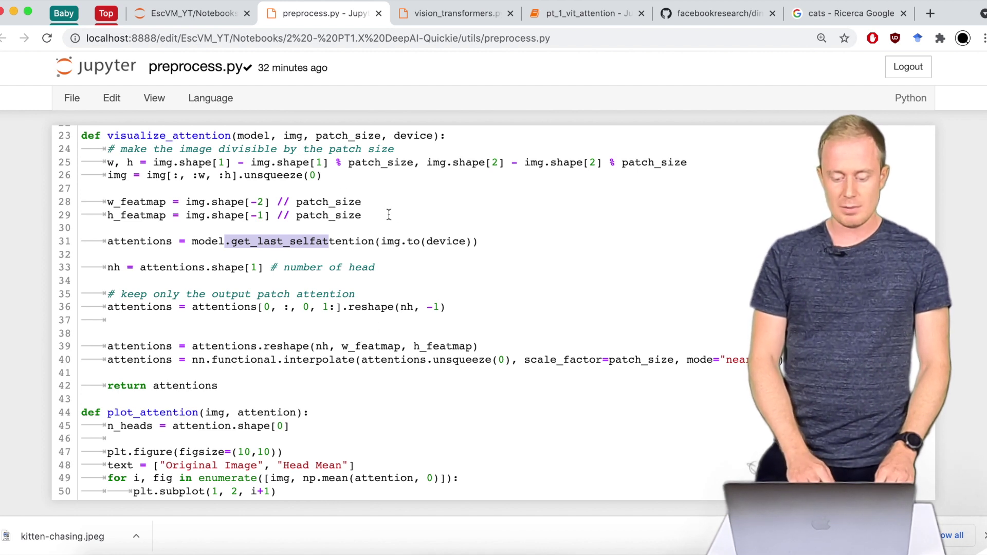
Return to the pt_1_vit_attention notebook to see the kitten image and its Head Mean map.
click(575, 13)
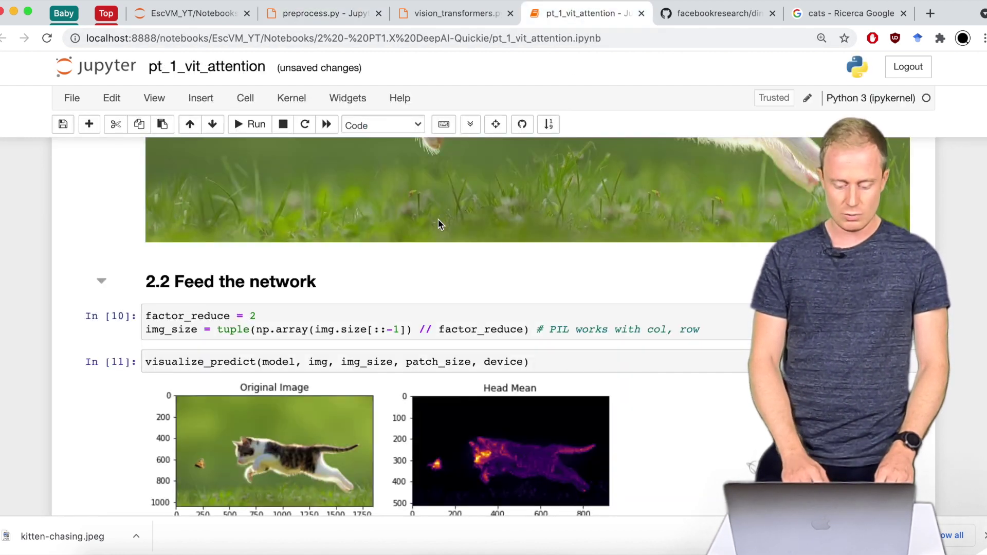
scroll(440, 224, down, 5)
scroll(439, 224, down, 1)
scroll(439, 223, down, 1)
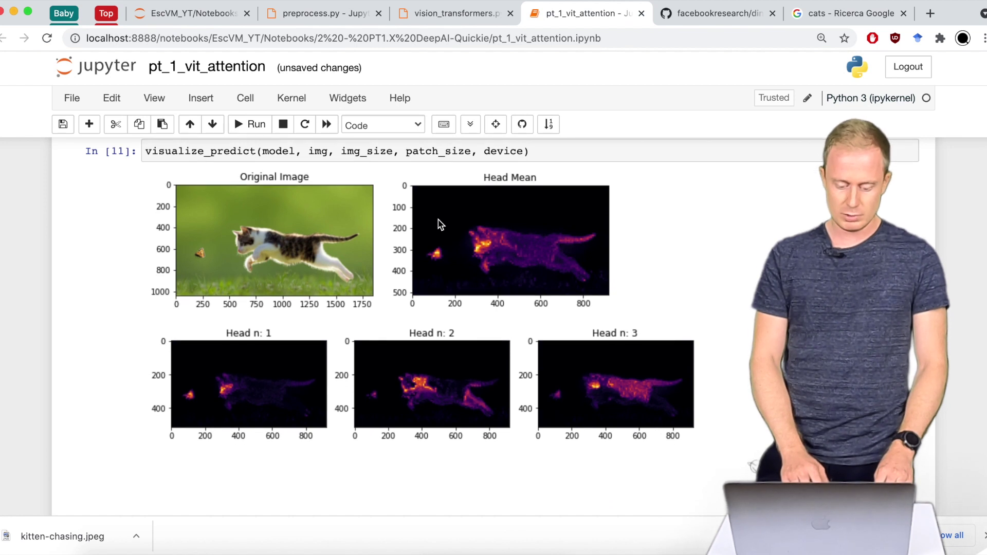
scroll(460, 255, down, 3)
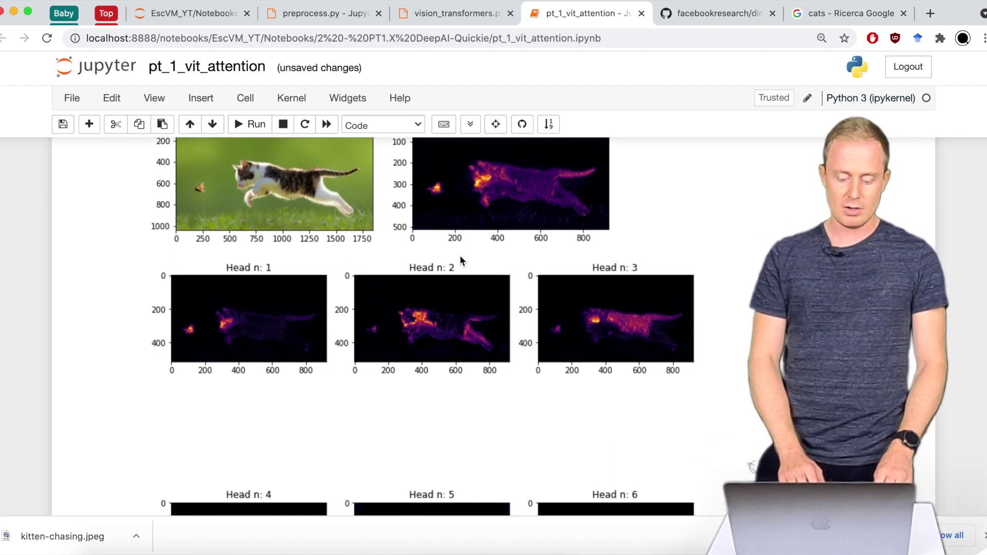
scroll(324, 285, down, 3)
scroll(566, 280, up, 1)
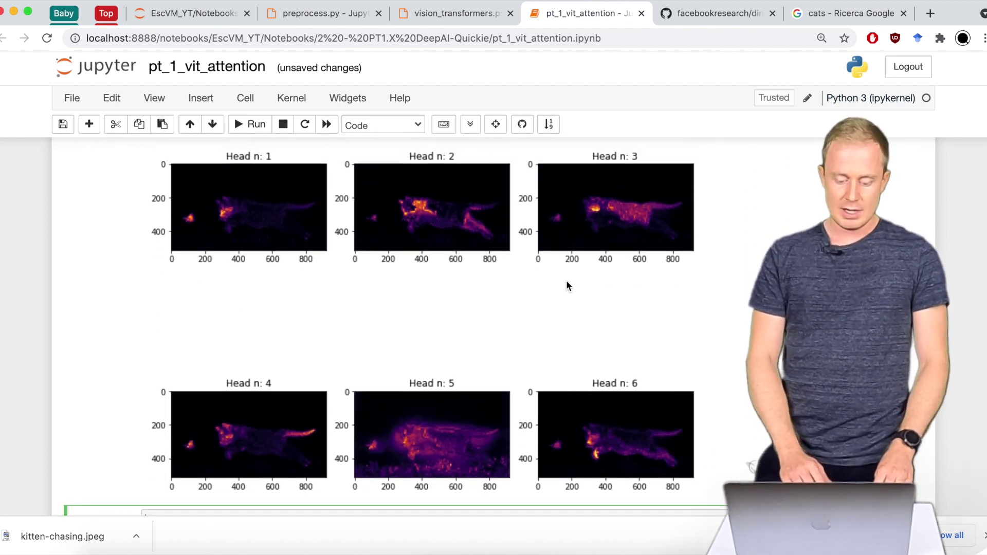
scroll(567, 280, up, 1)
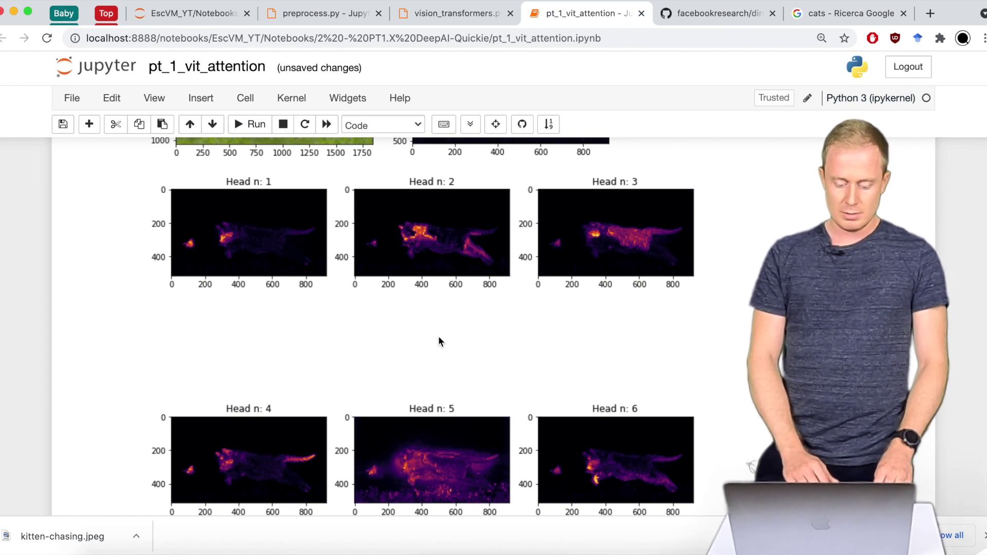
scroll(399, 434, down, 2)
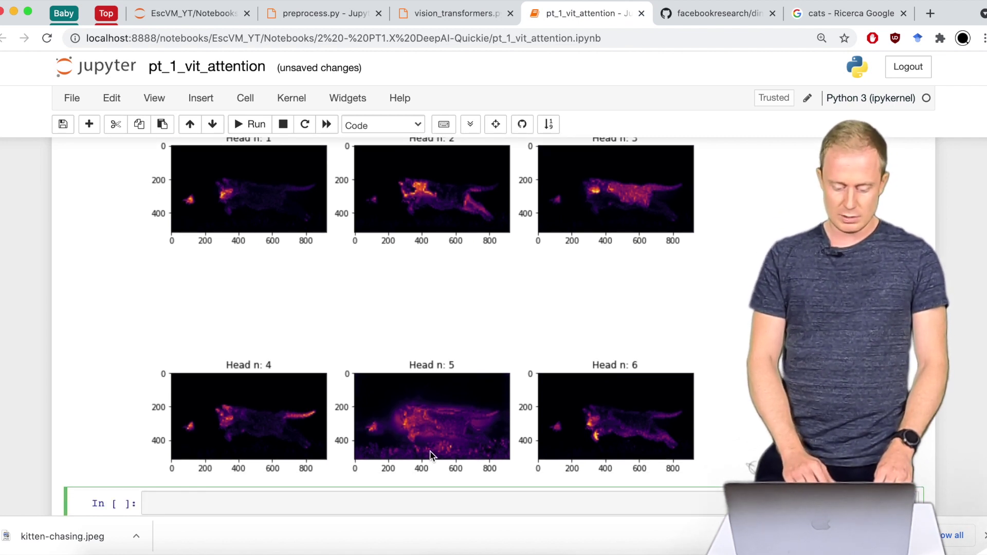
scroll(431, 455, up, 1)
scroll(431, 455, up, 4)
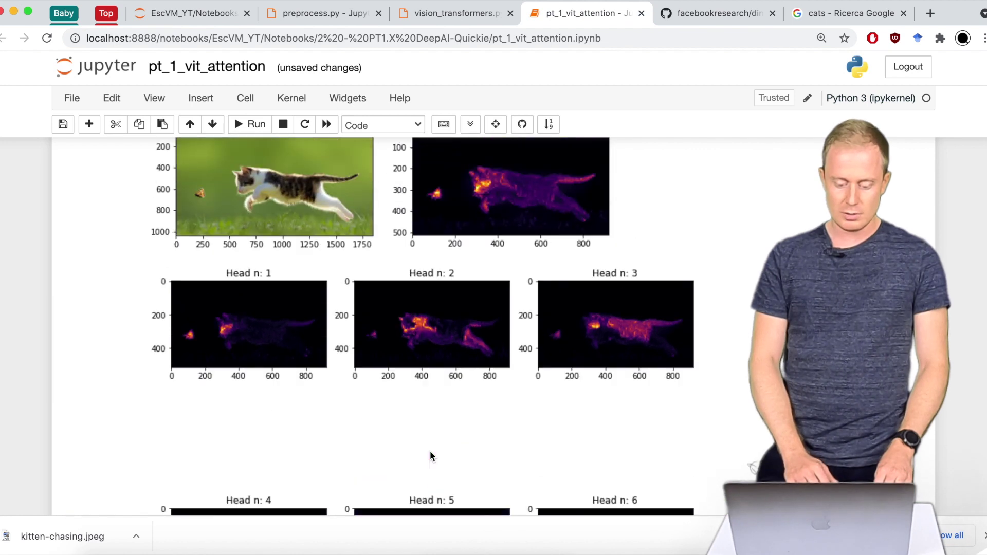
scroll(429, 451, up, 2)
Save the notebook showing the kitten's head-mean and six per-head attention maps.
key(ctrl+s)
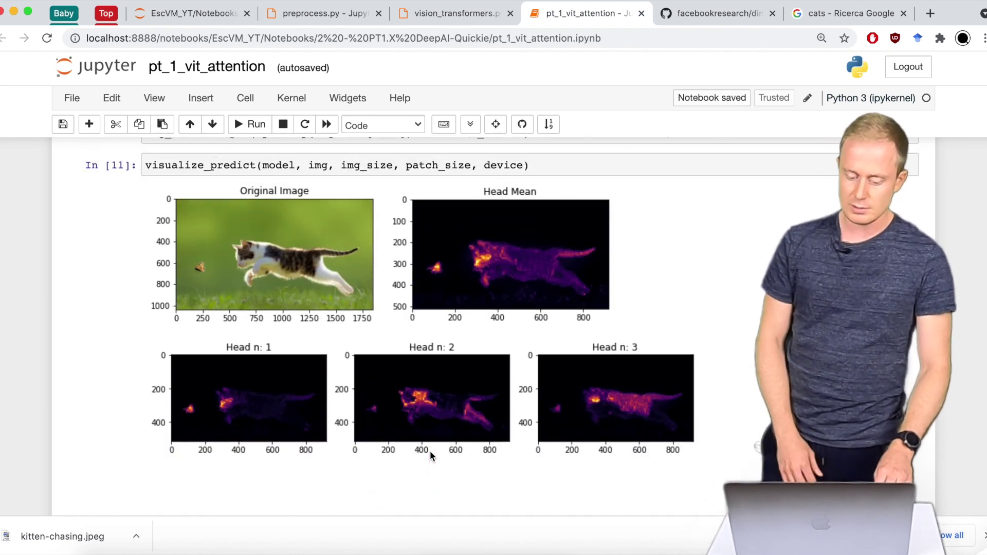